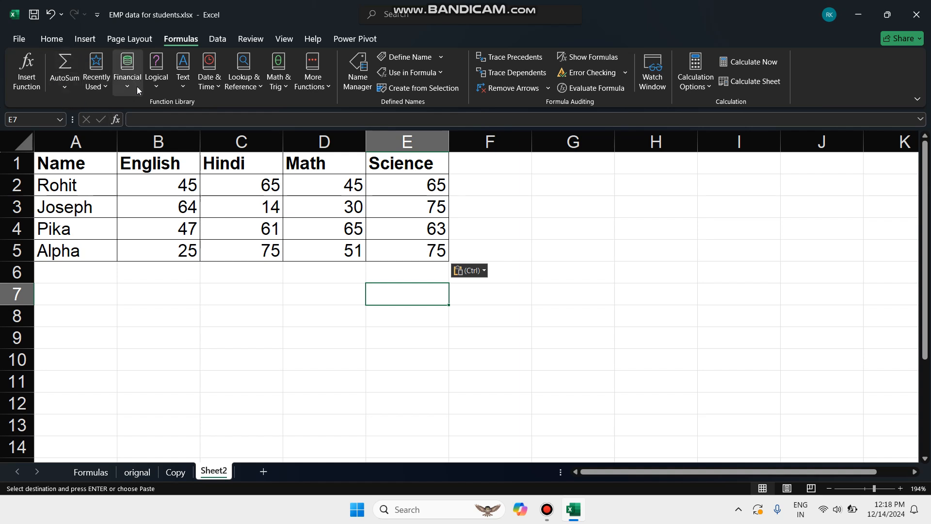
Examine the functions available in the AutoSum, Recently Used, Financial, Logical and Text categories of the function library.
click(74, 87)
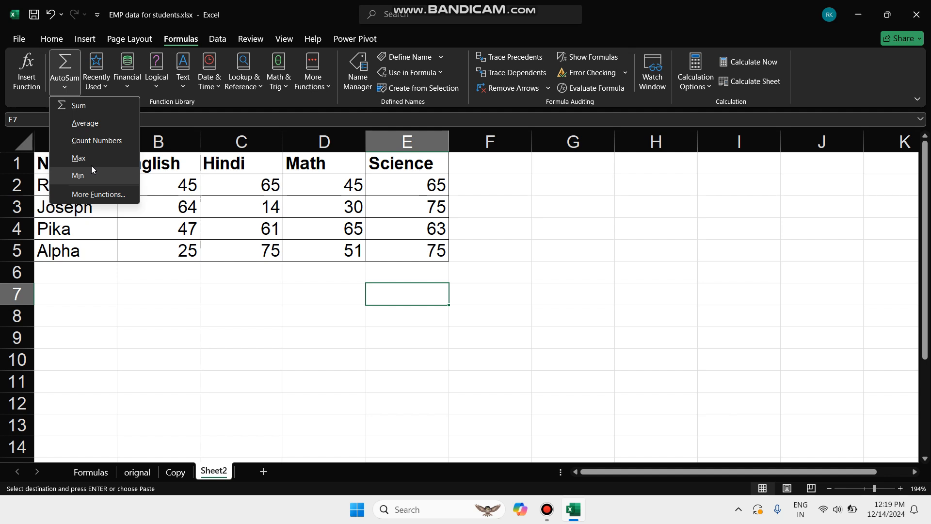
click(65, 86)
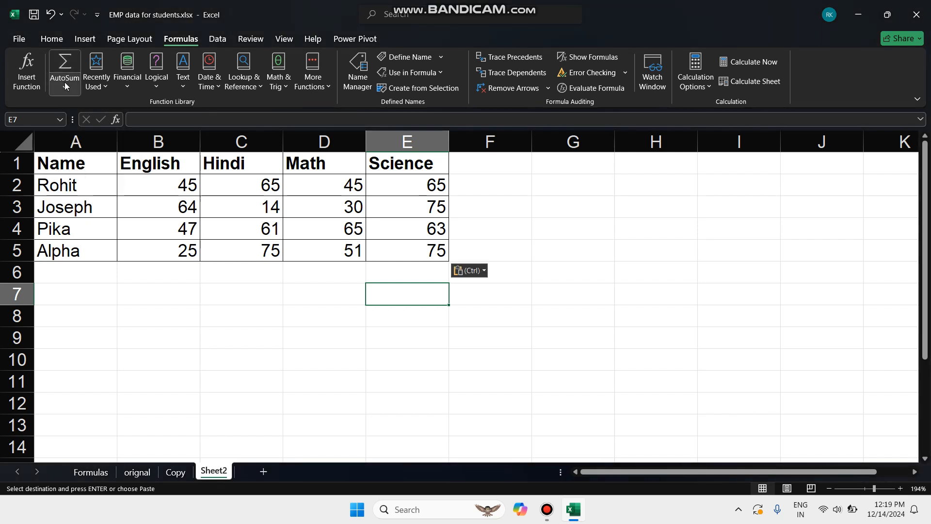
click(101, 87)
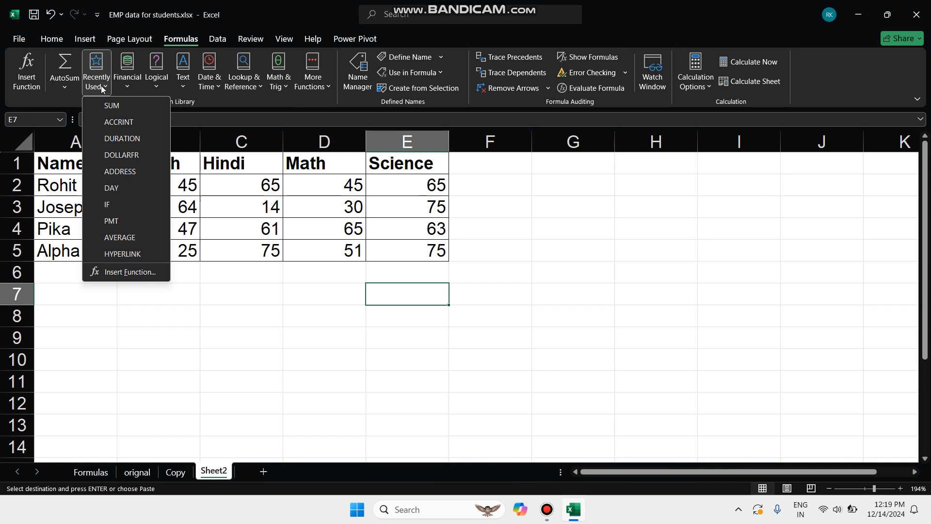
click(133, 78)
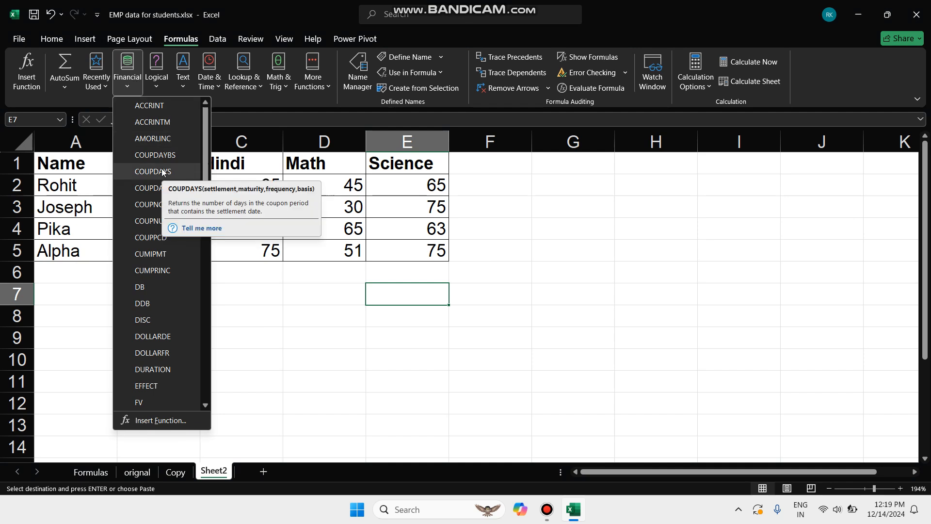
scroll(188, 304, down, 10)
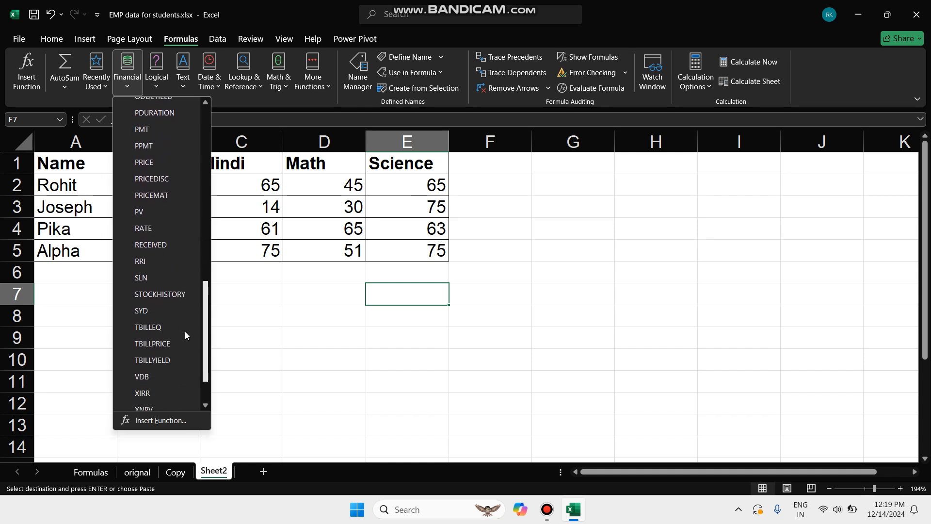
scroll(185, 331, down, 1)
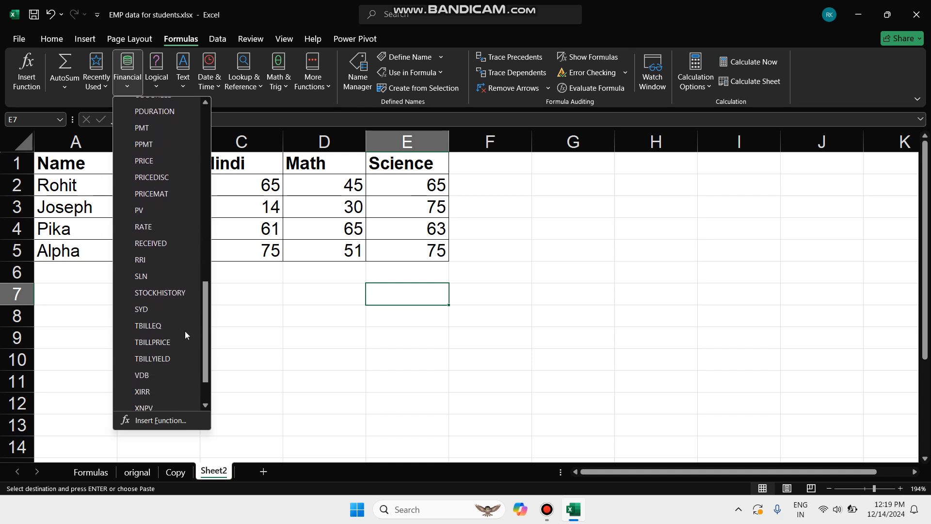
click(152, 77)
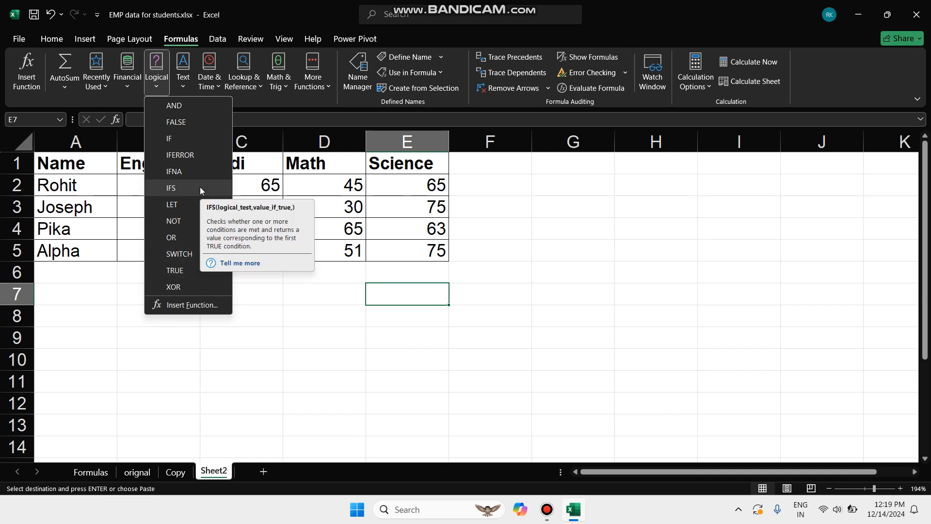
click(179, 80)
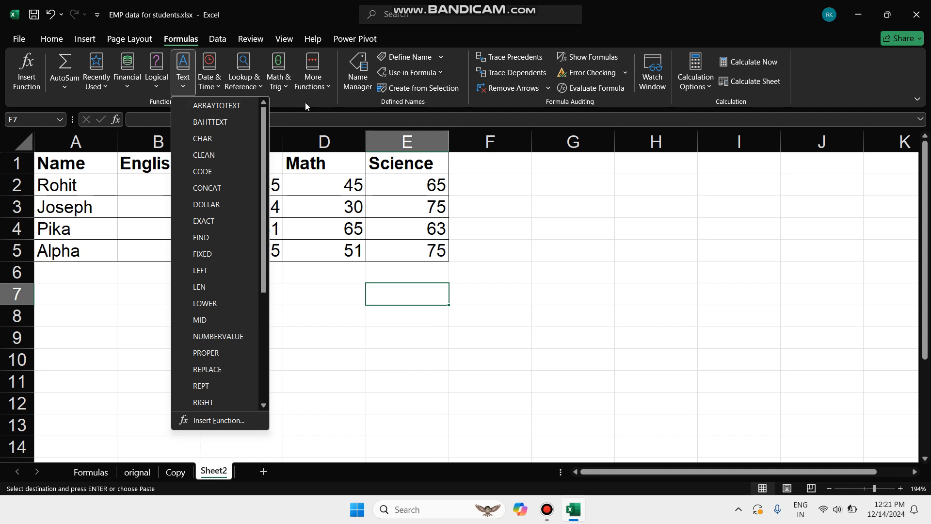
click(382, 103)
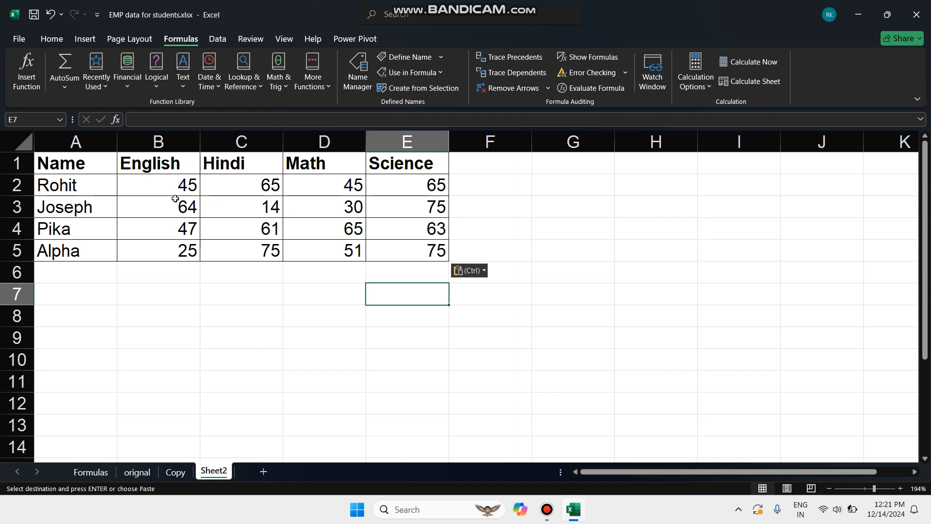
drag(170, 185, 400, 182)
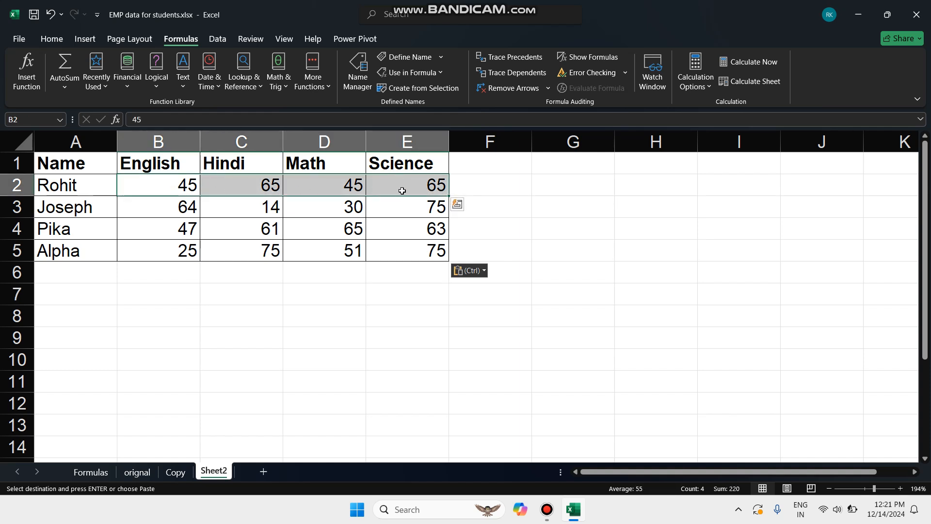
click(485, 185)
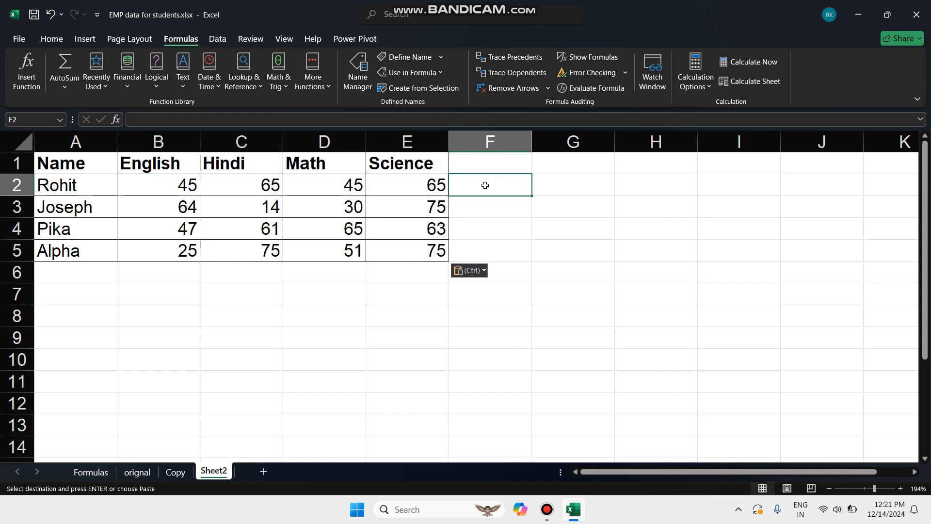
drag(171, 185, 417, 193)
click(156, 182)
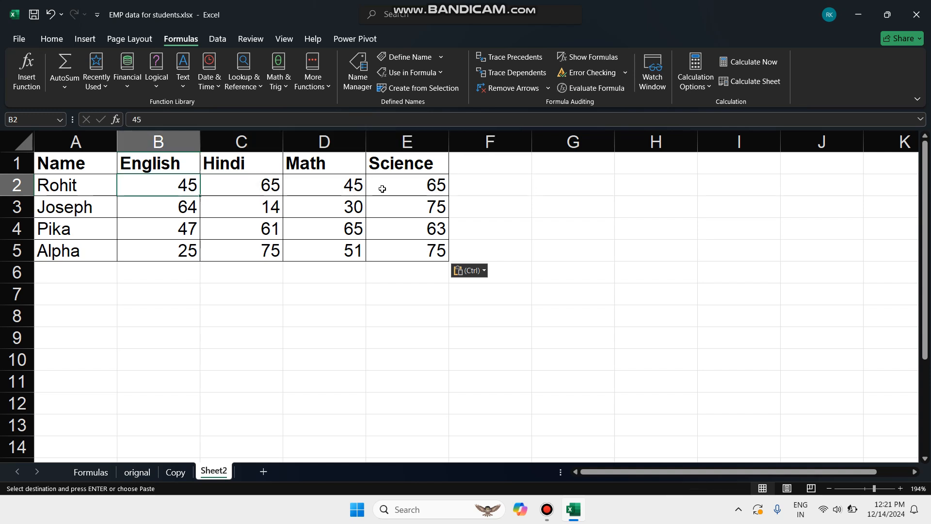
click(515, 191)
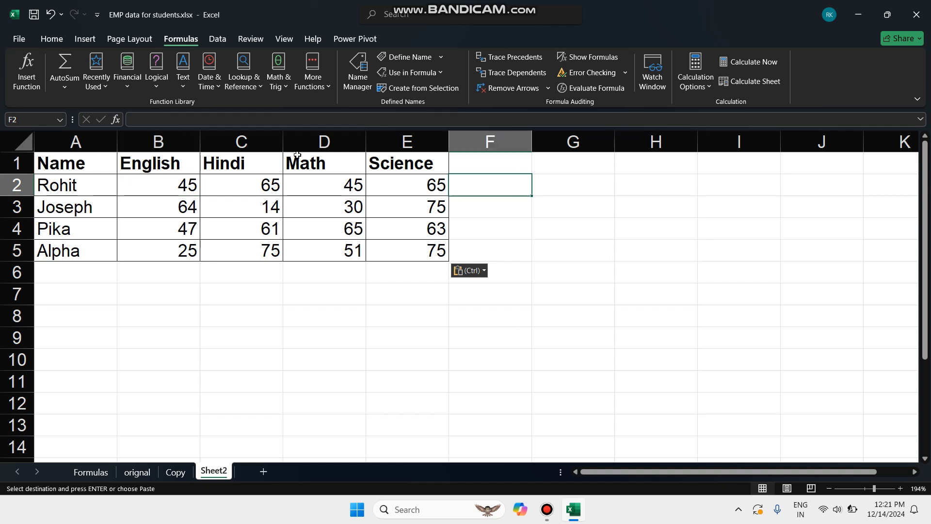
click(221, 119)
text(=)
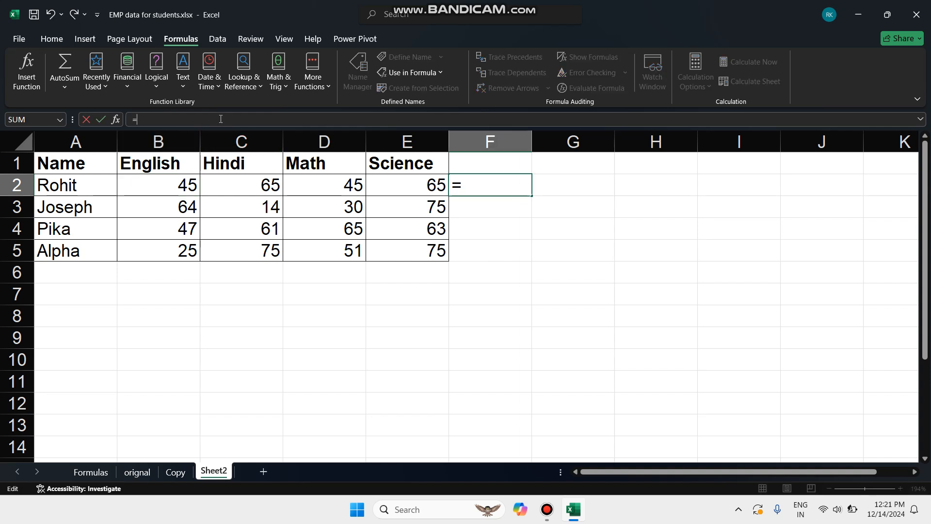
text(sumn)
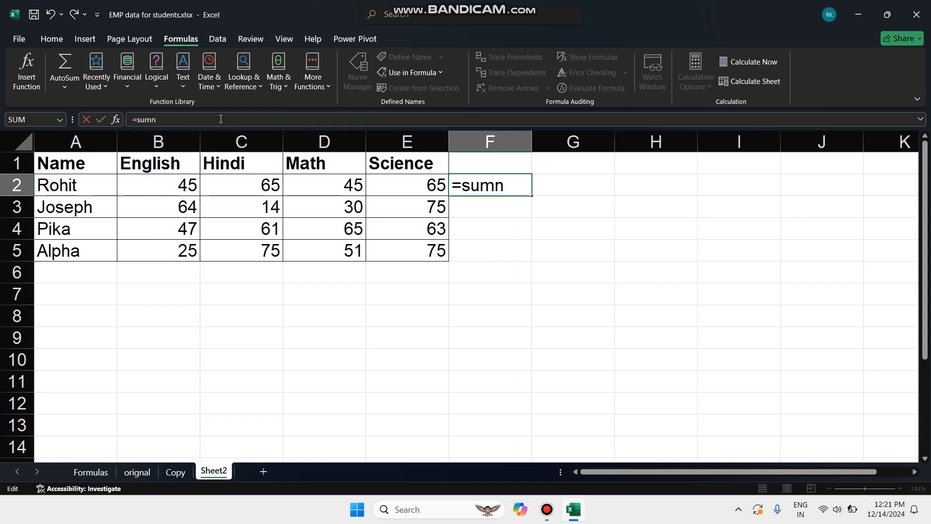
key(BackSpace)
text(())
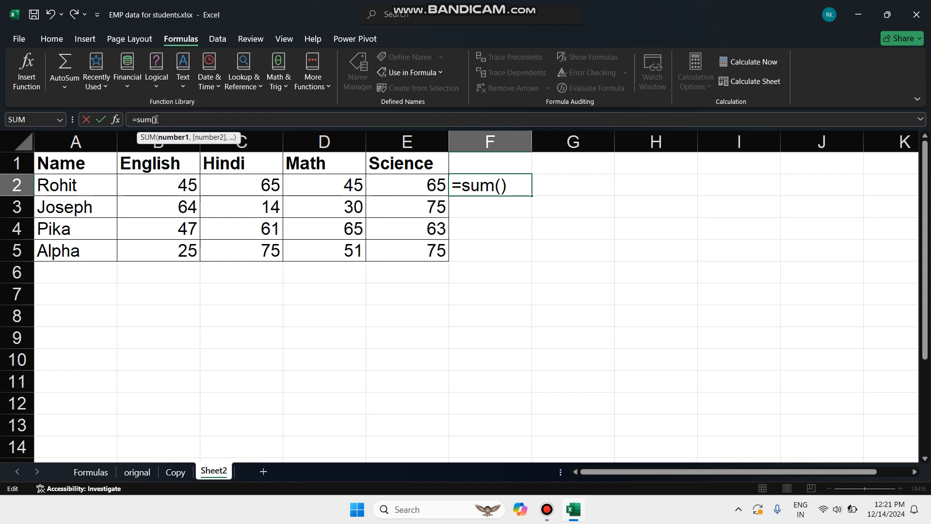
key(Return)
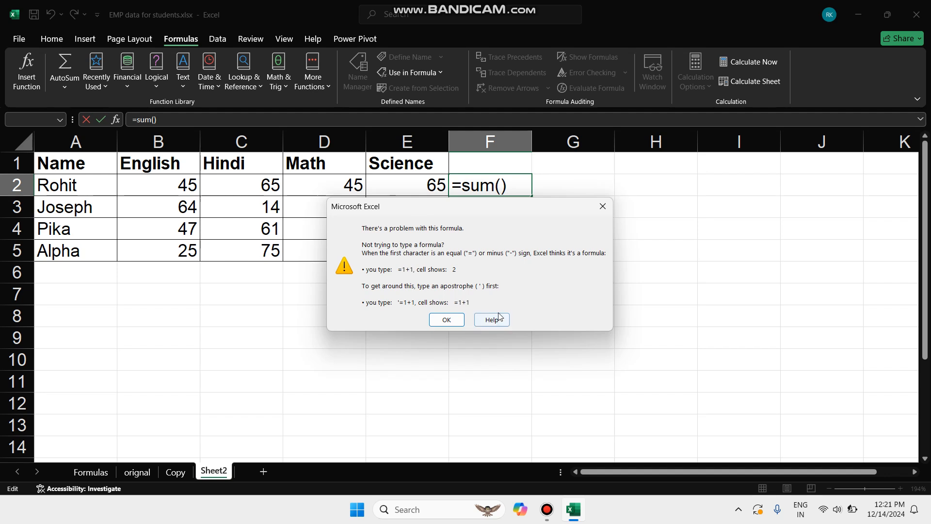
click(606, 207)
drag(197, 183, 402, 177)
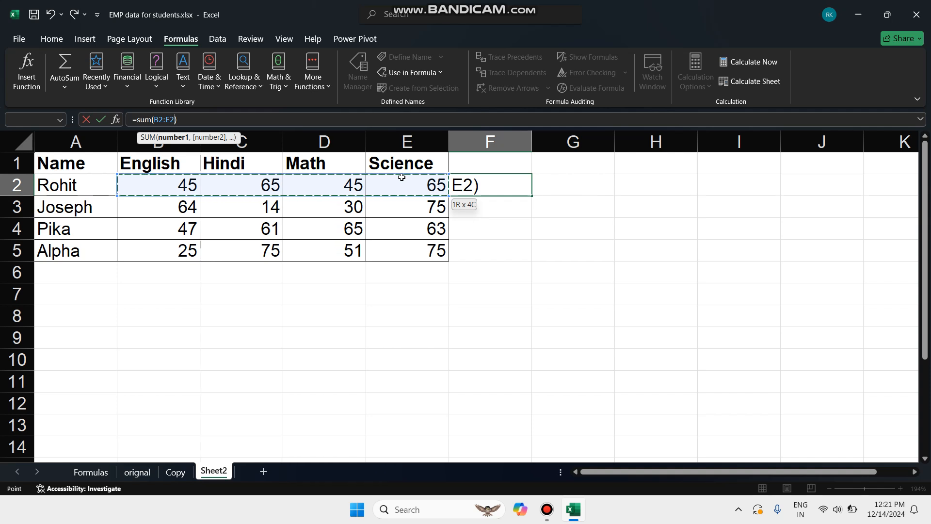
drag(401, 177, 402, 178)
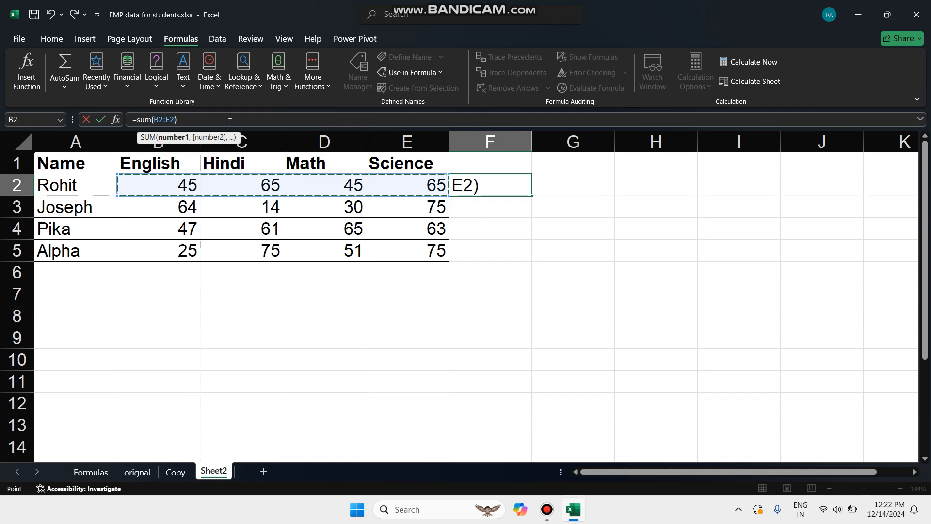
drag(230, 122, 86, 136)
key(BackSpace)
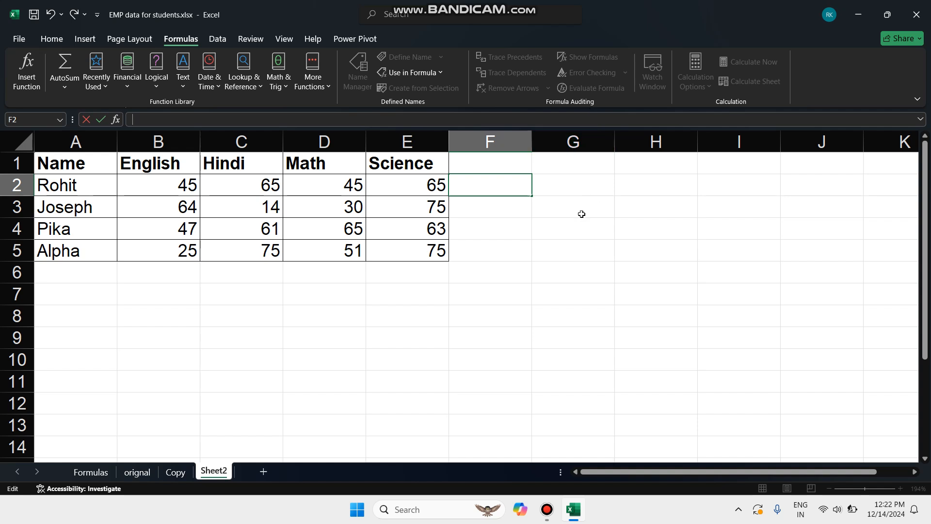
click(478, 229)
Enter the formula =sum(B2+C2+D2+E2) in cell F2 to total the four subject scores in row 2.
click(481, 193)
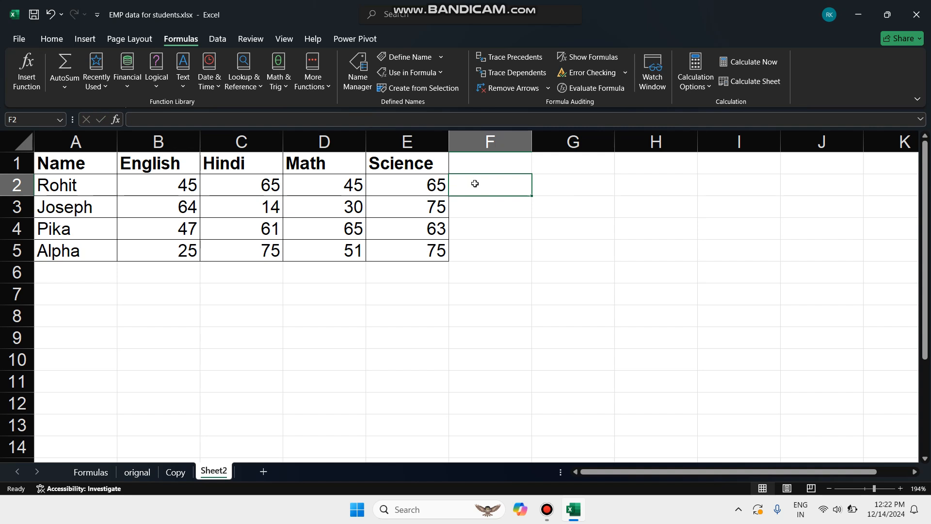
click(165, 120)
text(=)
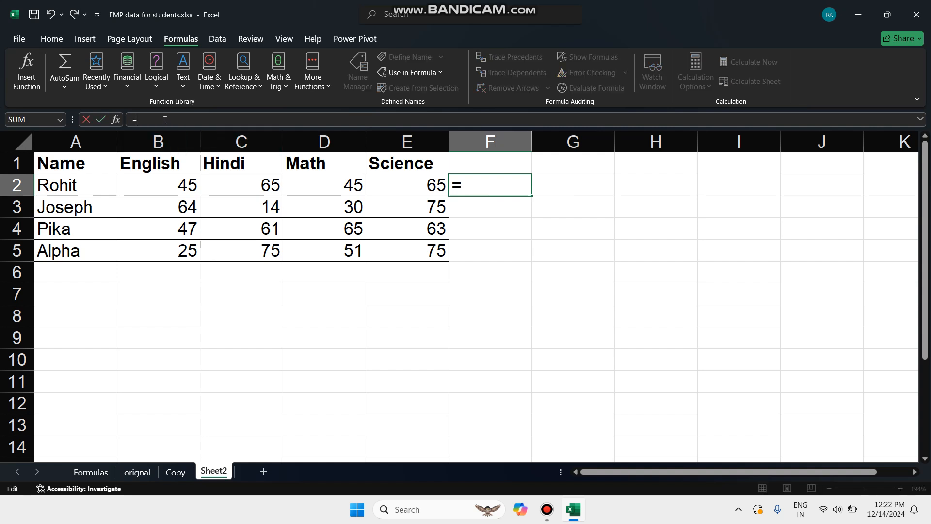
text(sum)
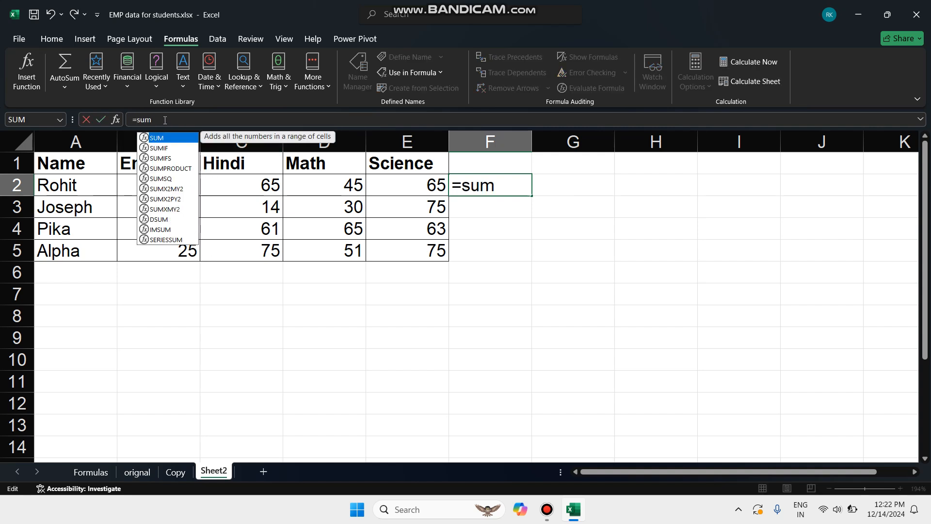
text(())
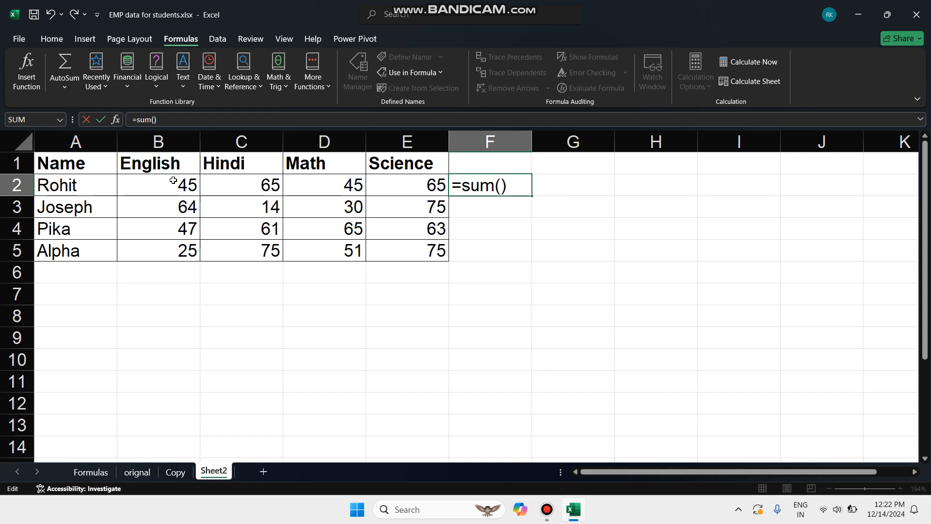
click(174, 181)
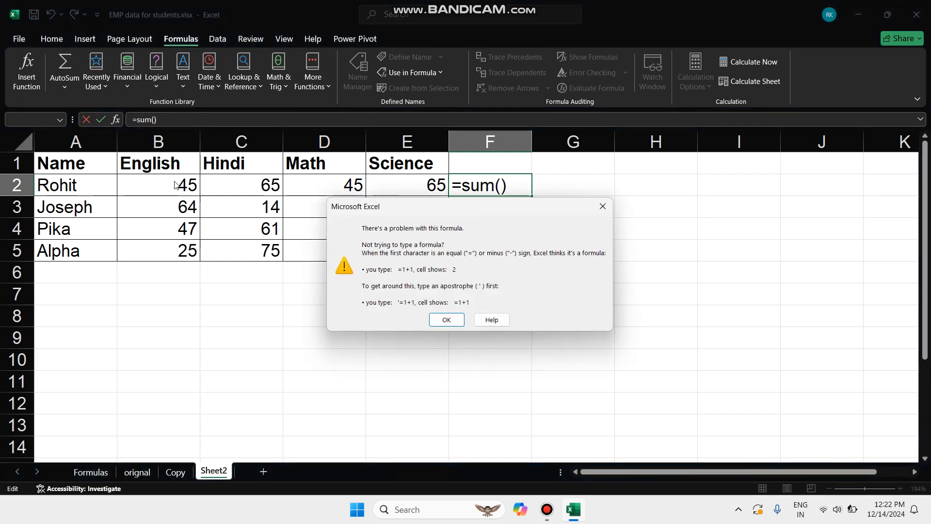
click(449, 316)
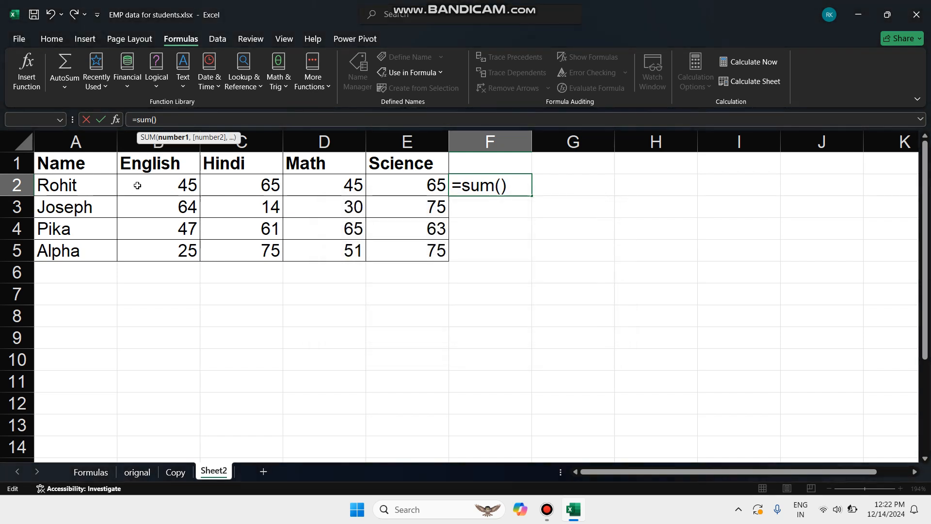
click(151, 183)
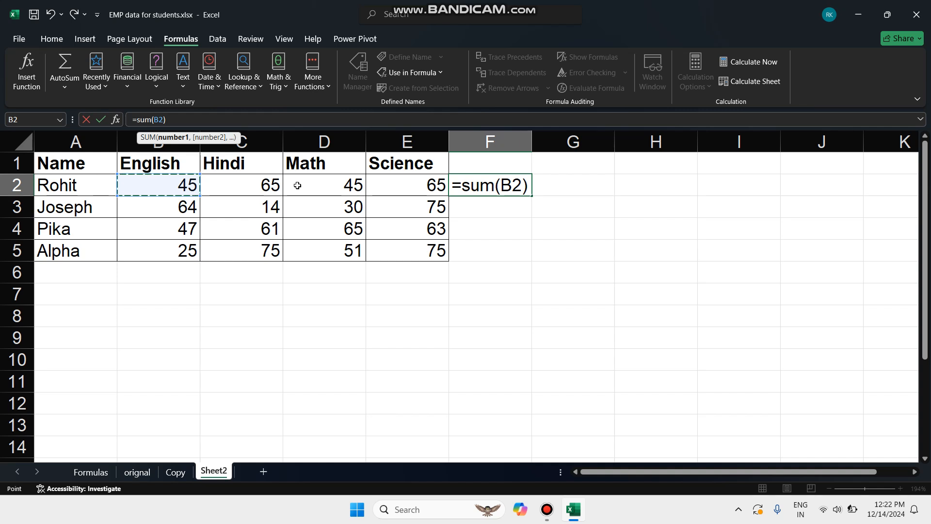
text(+)
click(268, 189)
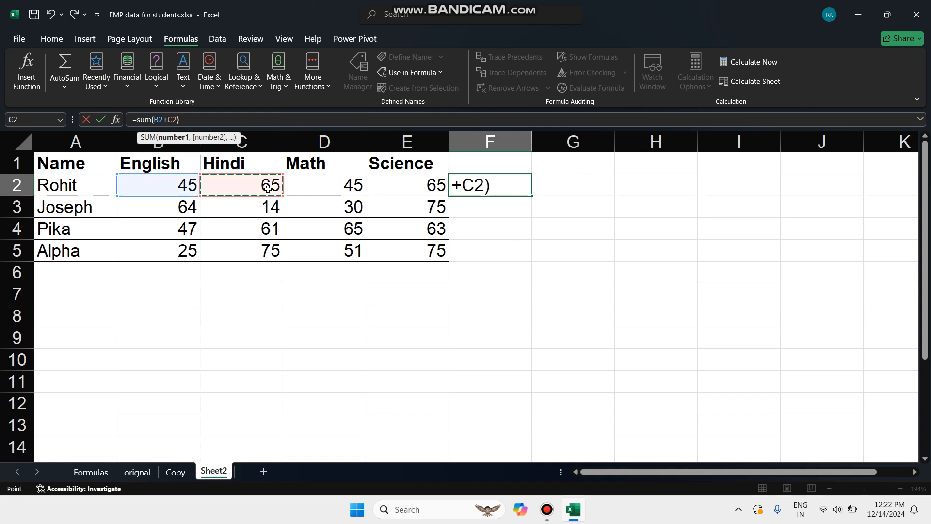
text(+)
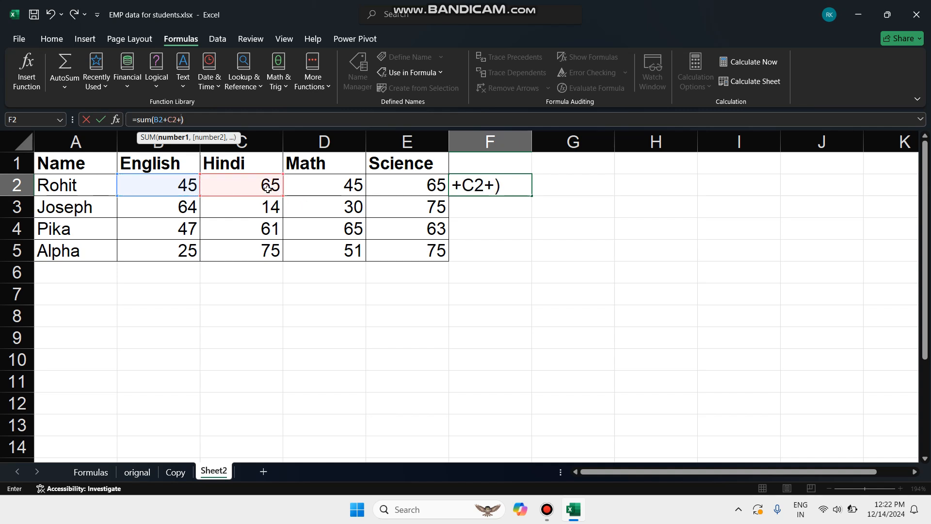
click(335, 182)
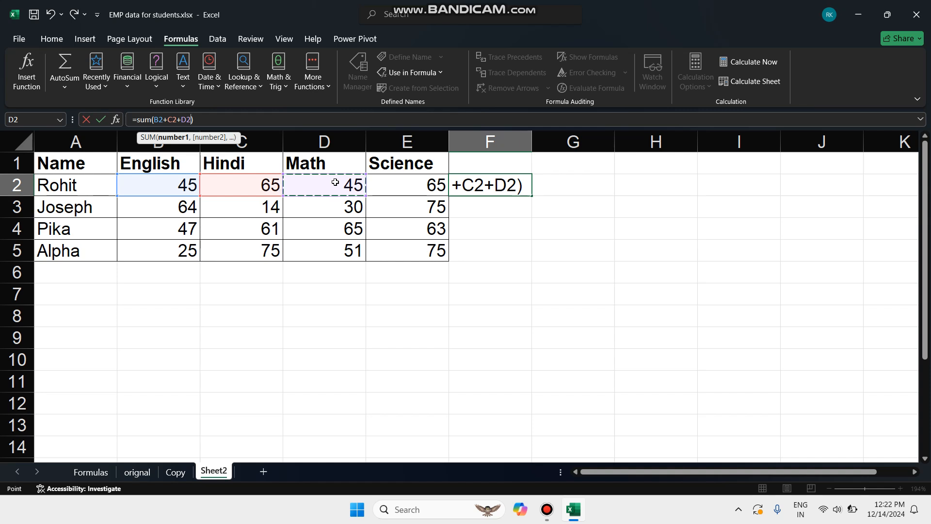
text(+)
click(408, 187)
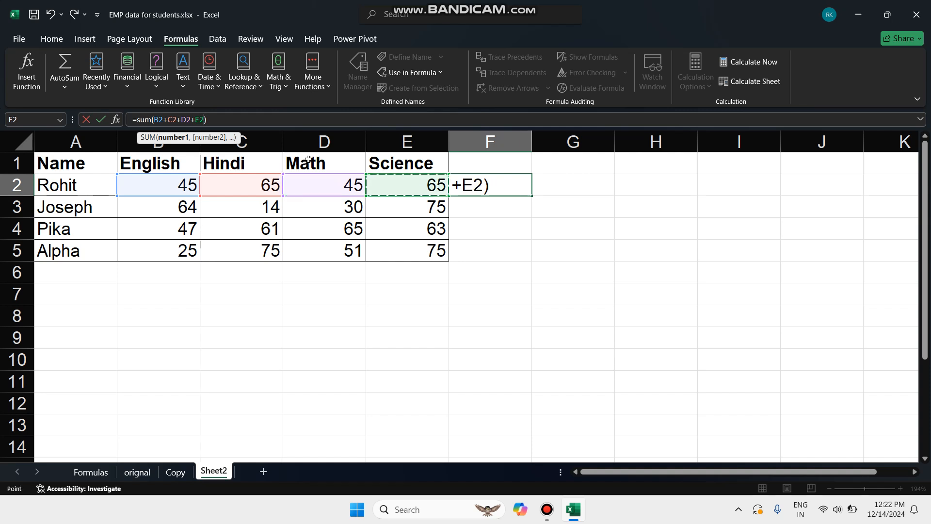
click(215, 121)
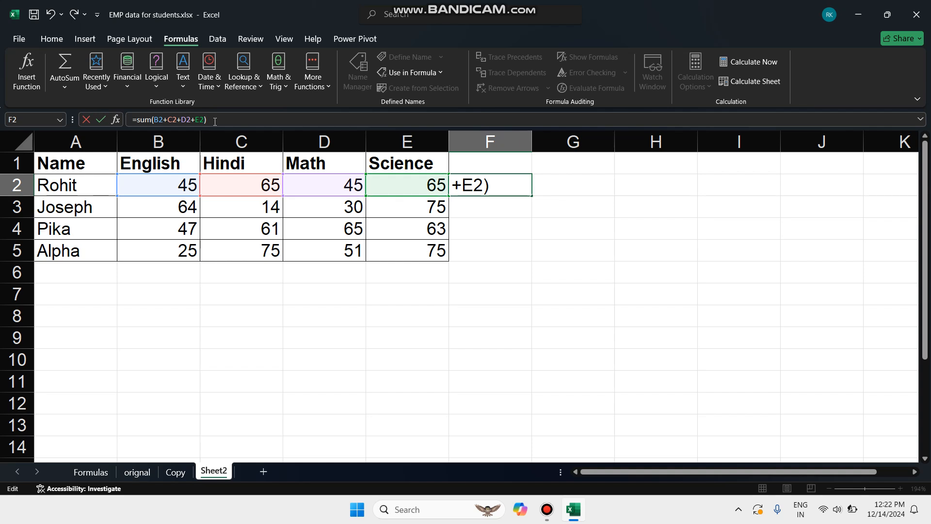
key(Return)
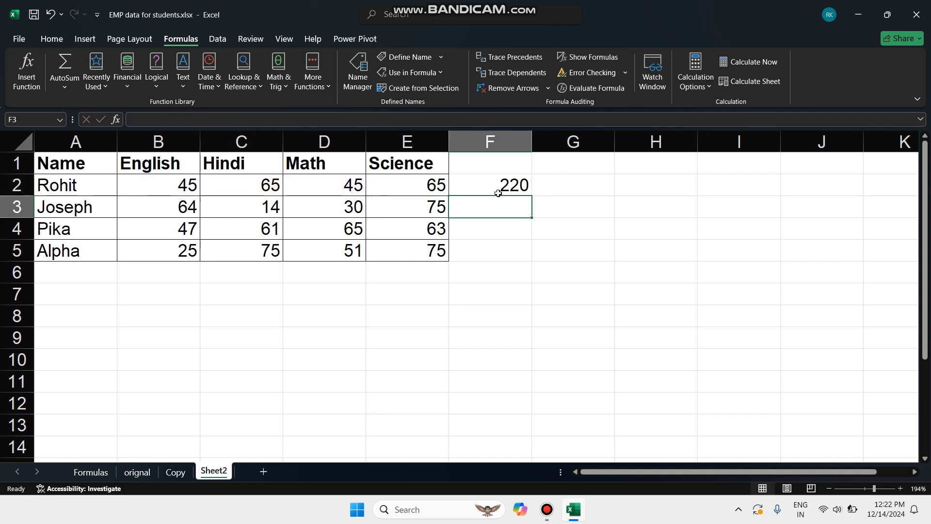
Trace the precedents of the row 2 total in cell F2 twice, removing the arrows after each trace.
click(496, 167)
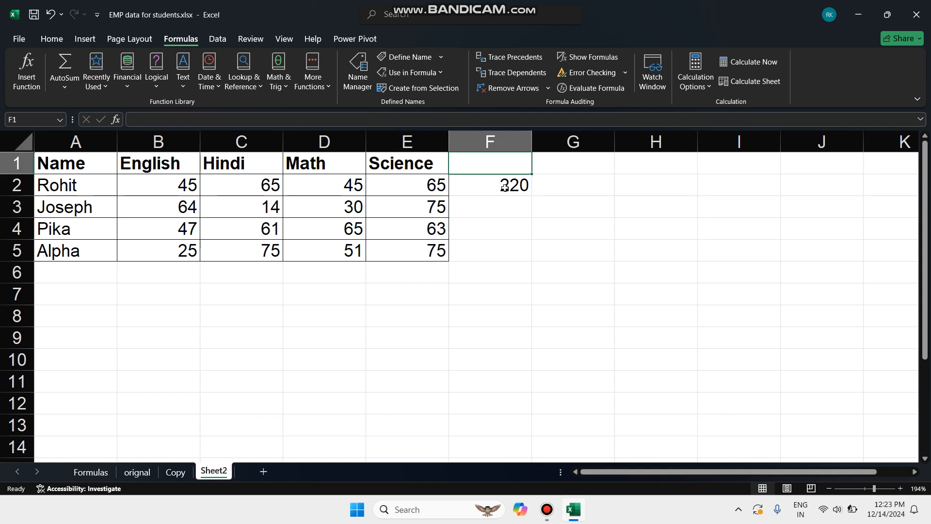
click(504, 187)
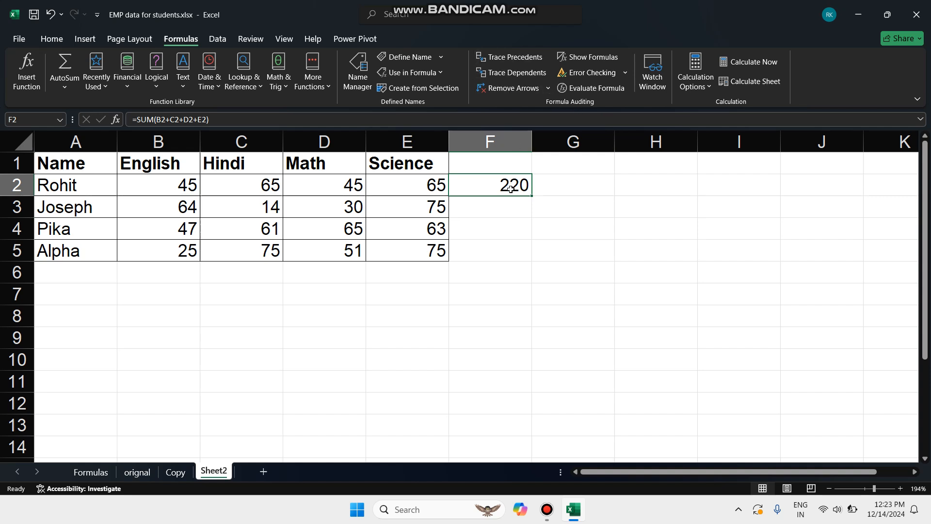
click(532, 59)
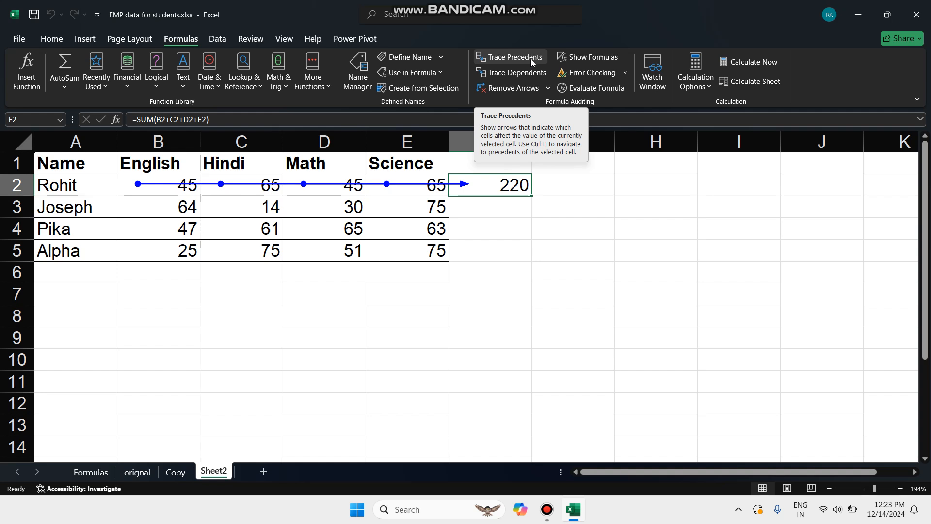
click(503, 91)
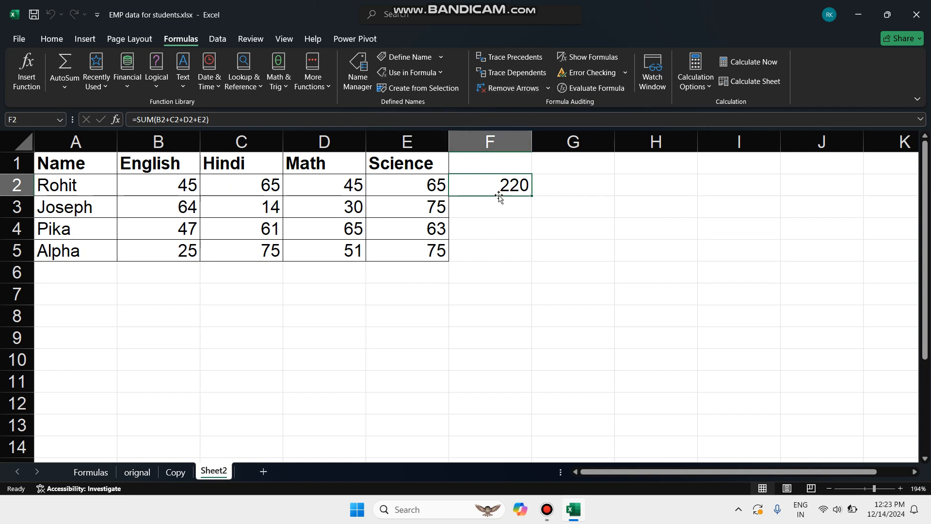
click(501, 56)
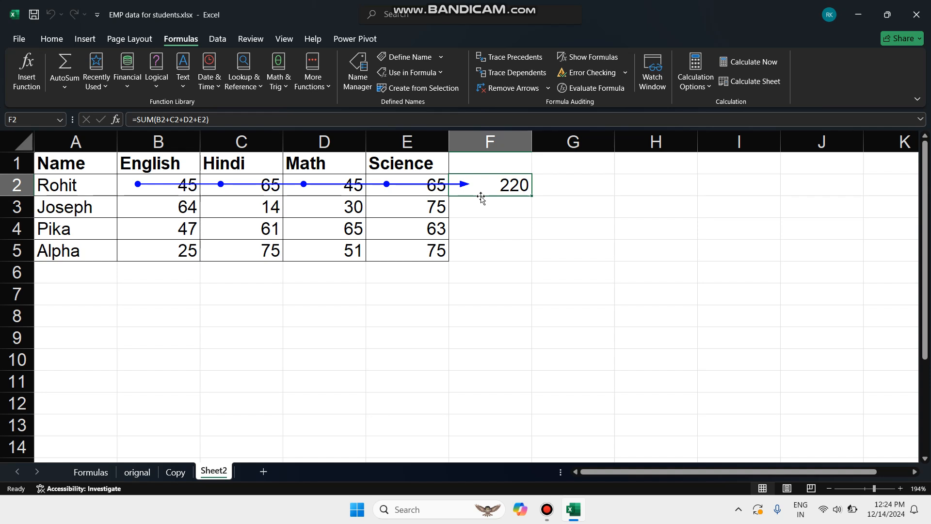
click(517, 90)
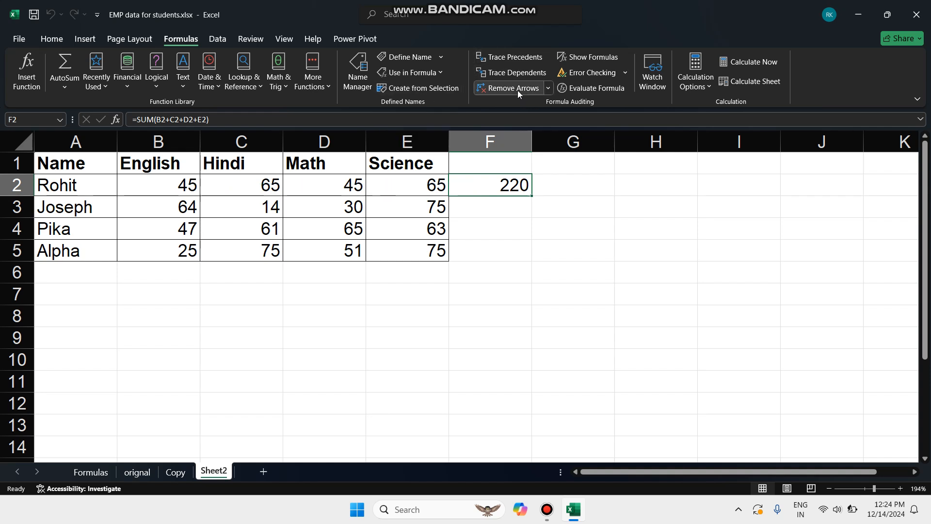
Trace the dependents of the English mark in cell B2 and remove the arrow.
click(182, 187)
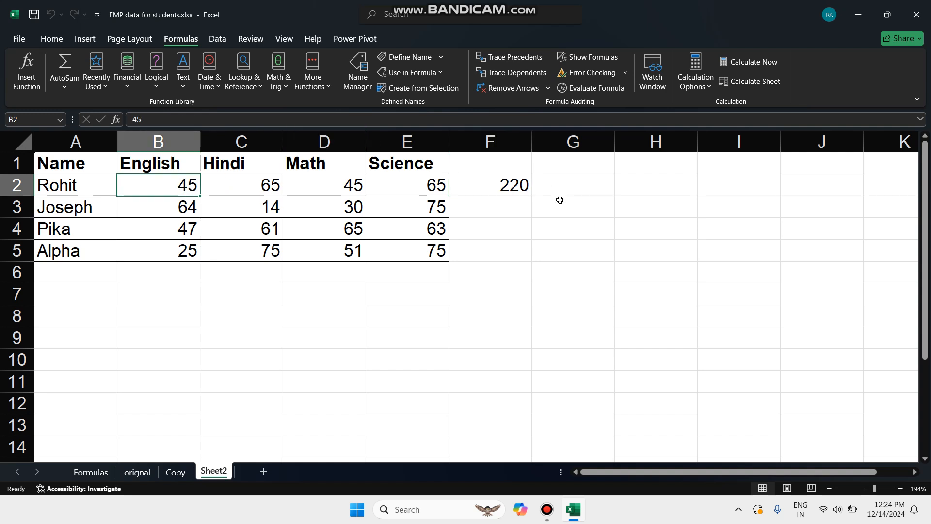
click(498, 73)
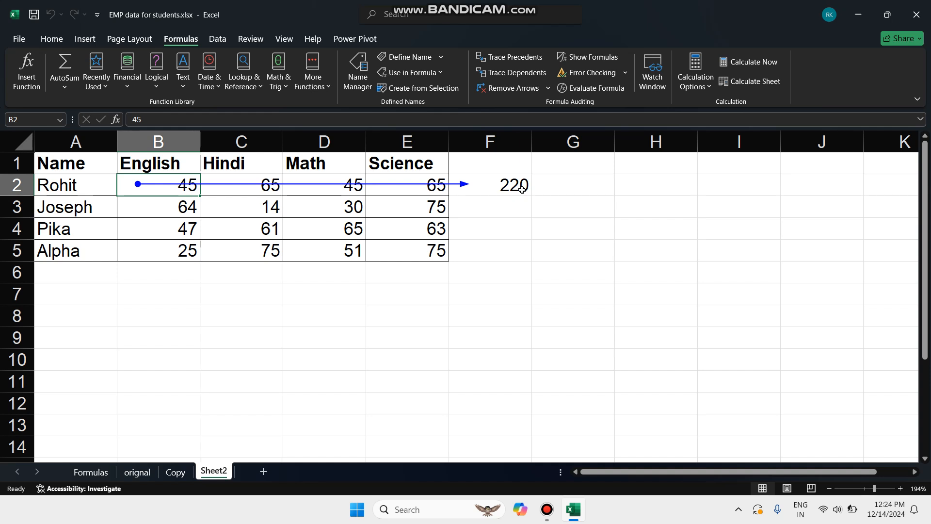
click(512, 87)
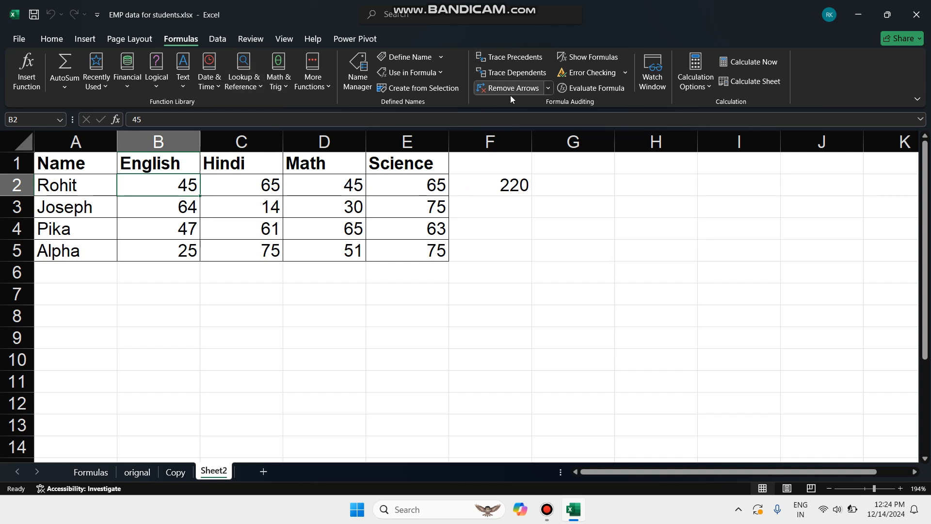
Compare the precedents of F2 with the dependents of B2, removing the trace arrows after each.
click(503, 187)
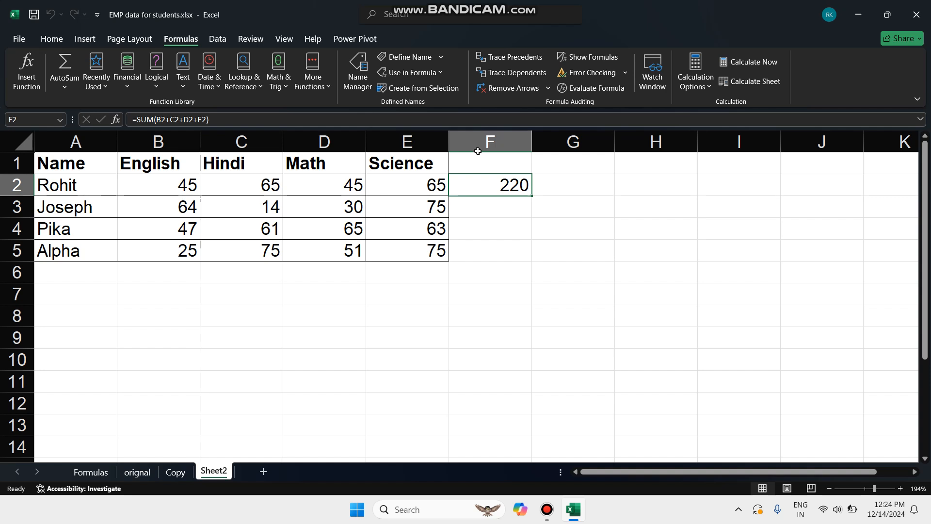
click(512, 58)
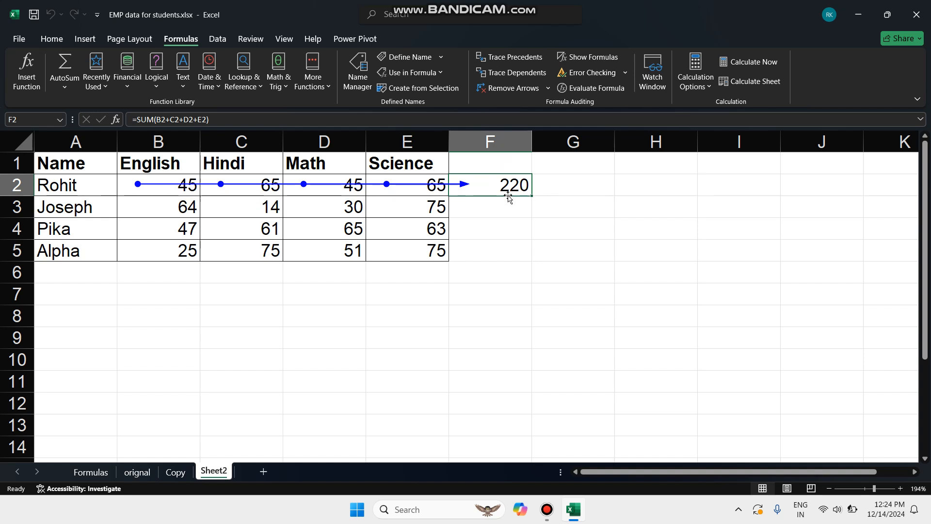
click(515, 91)
click(180, 187)
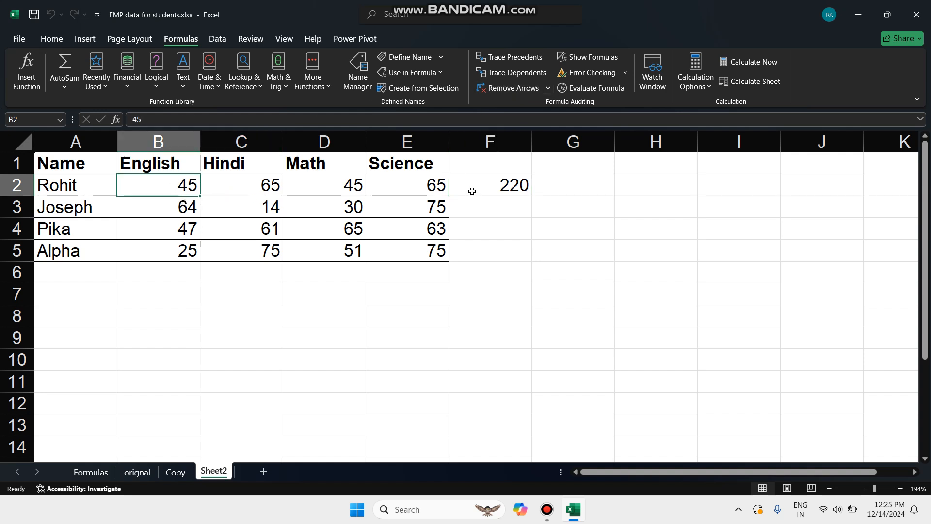
click(502, 74)
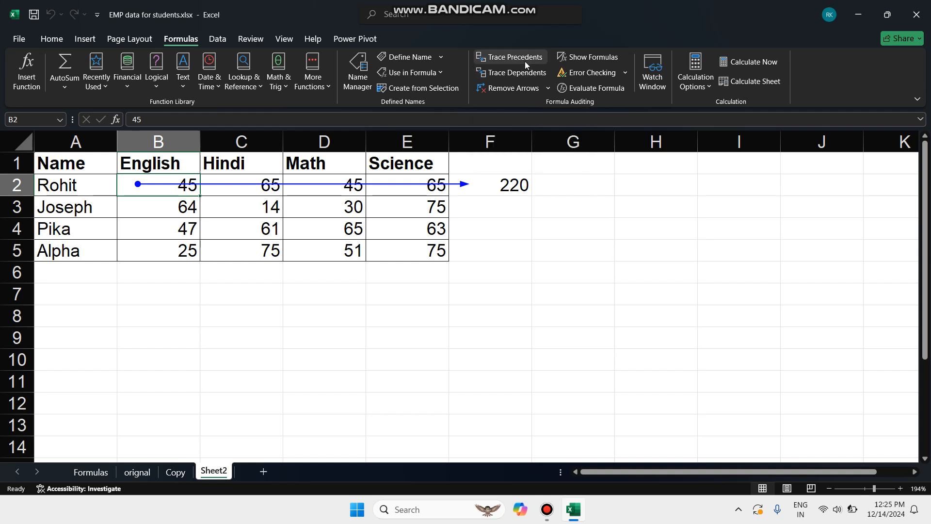
click(511, 88)
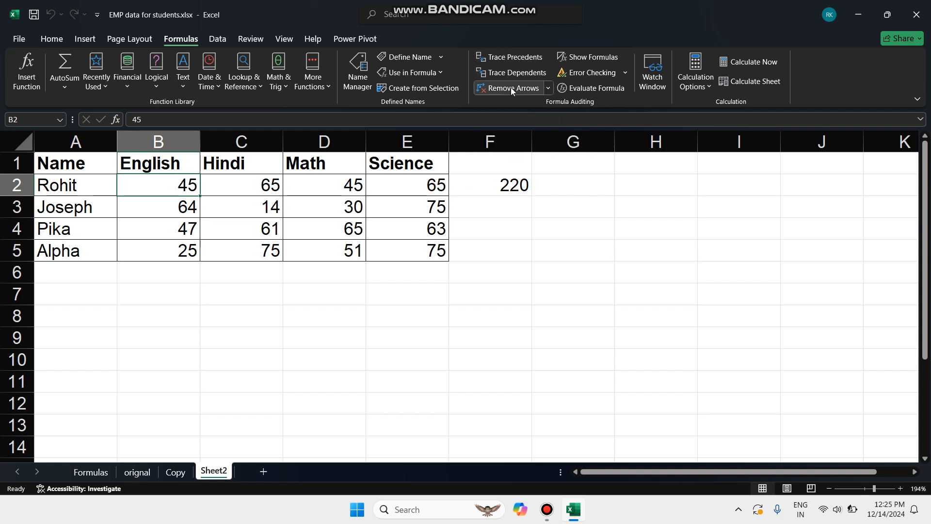
Clear the total in F2 and enter the formula =sum(B2:E2) in cell H13.
click(498, 187)
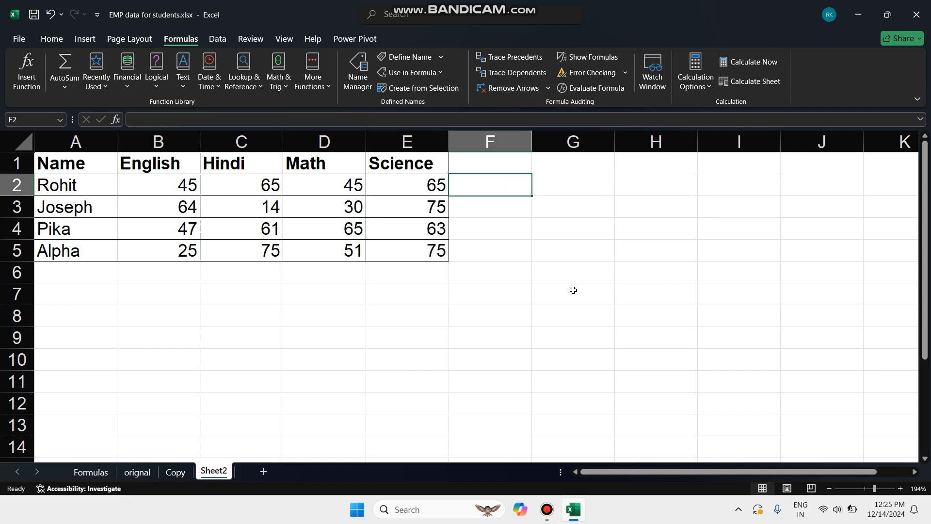
click(658, 418)
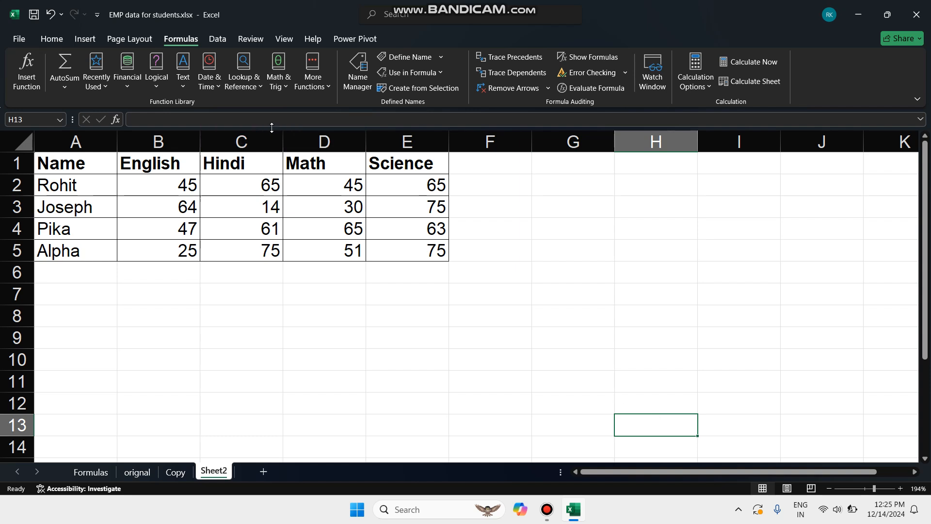
text(sum)
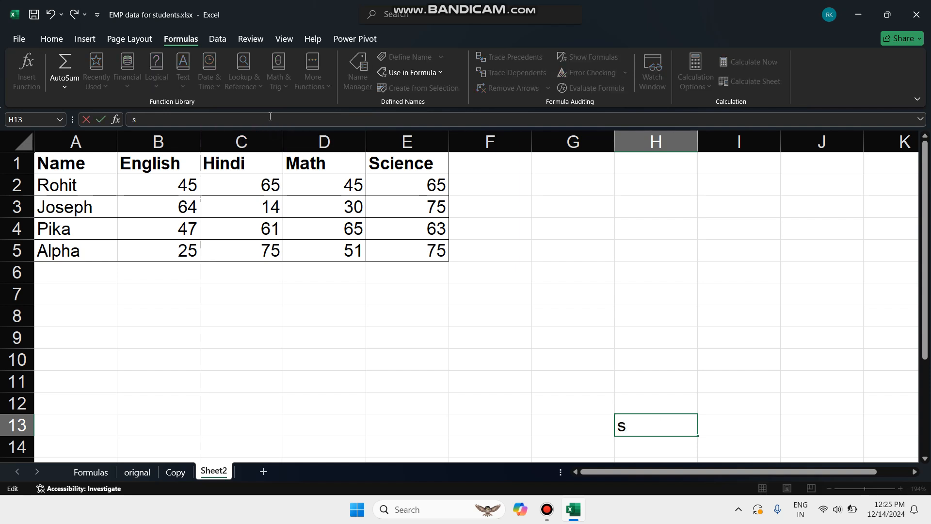
key(BackSpace)
key(BackSpace)
key(BackSpace)
text(=spum)
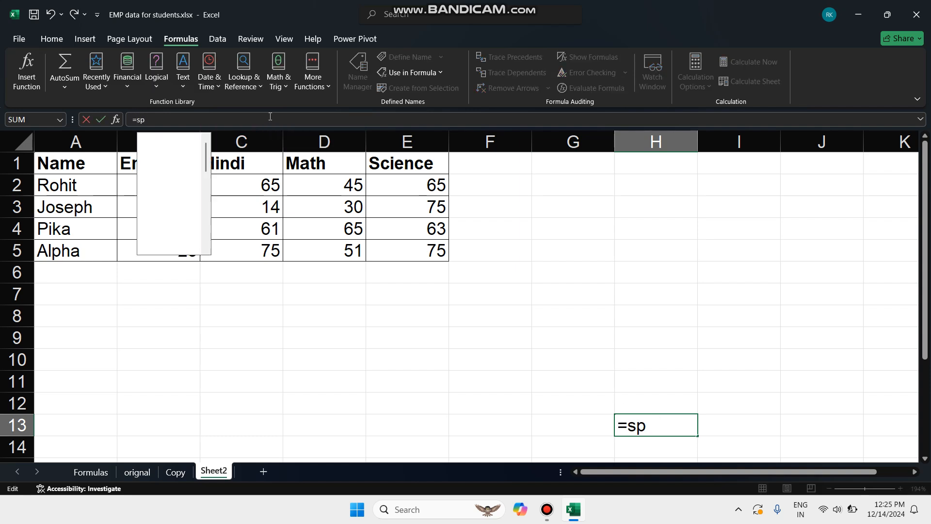
key(BackSpace)
key(BackSpace)
key(BackSpace)
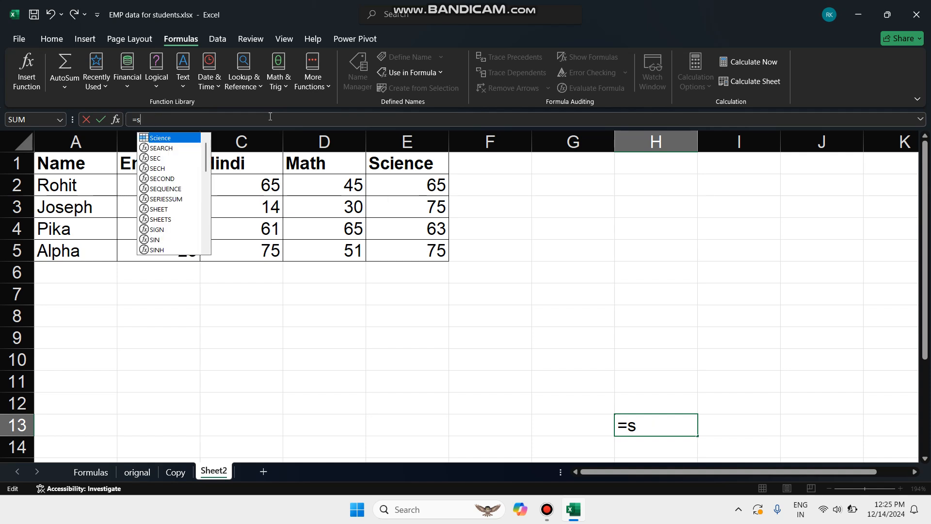
text(um())
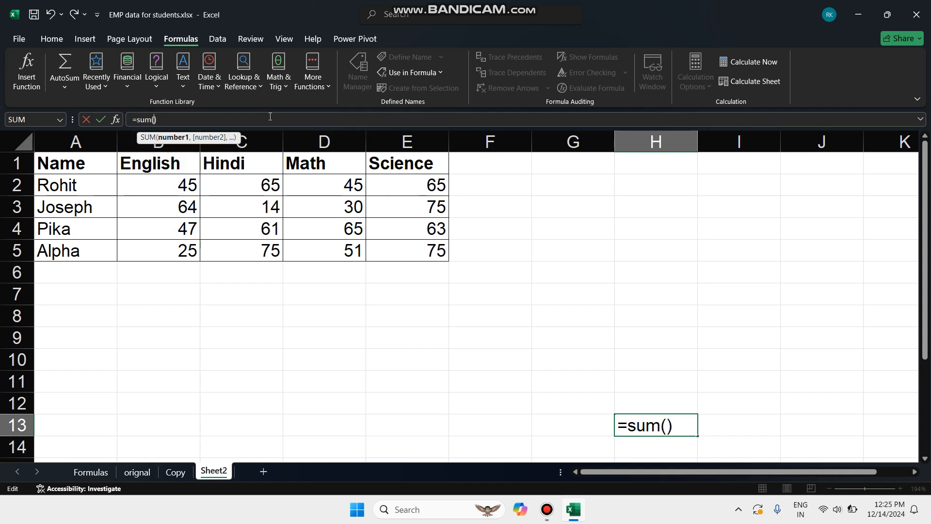
drag(173, 189, 373, 186)
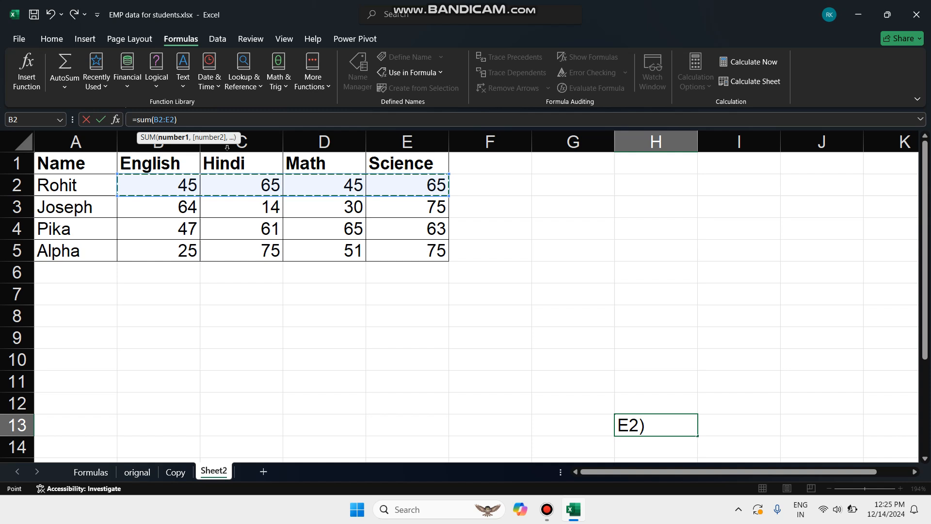
click(188, 120)
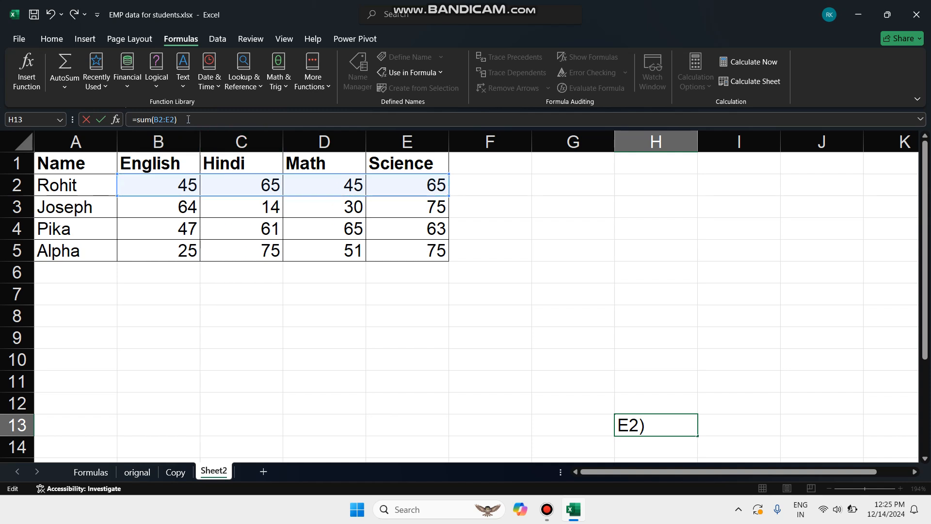
key(Return)
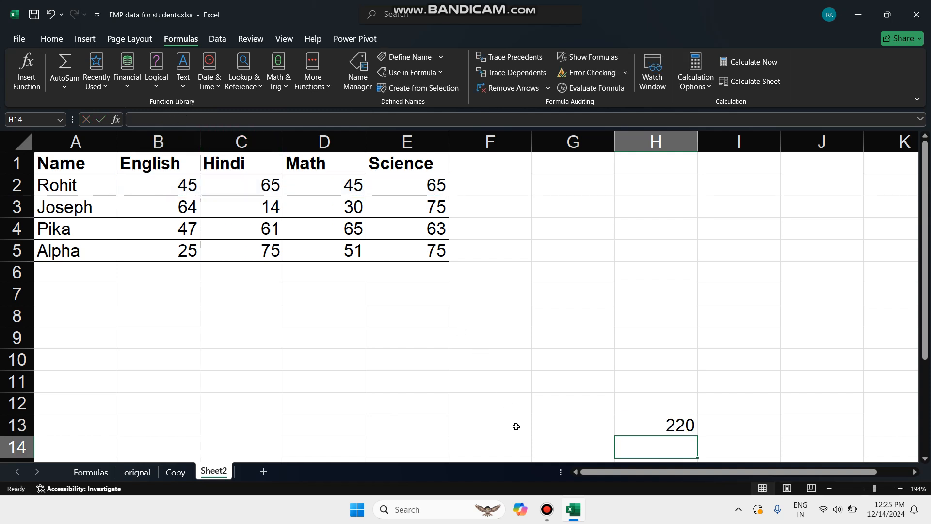
Trace the precedents of the range sum in cell H13 and remove the arrow.
click(643, 428)
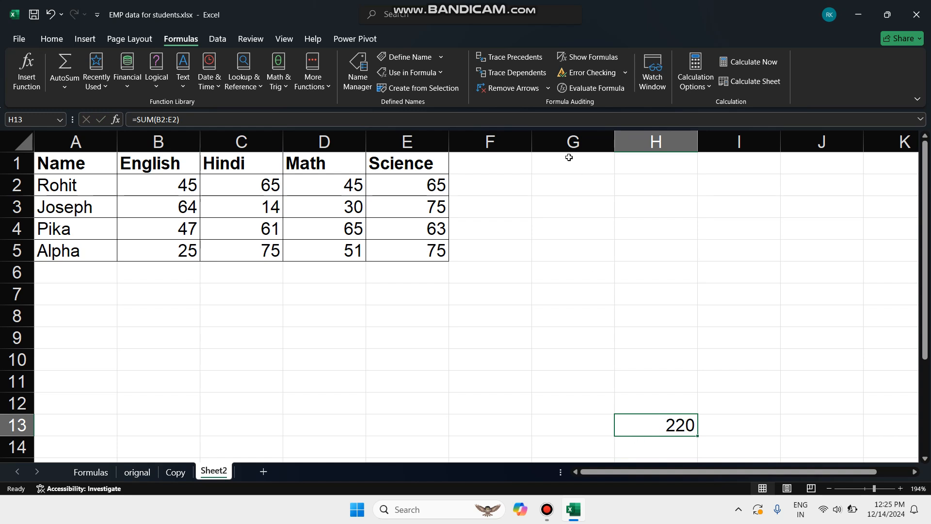
click(517, 59)
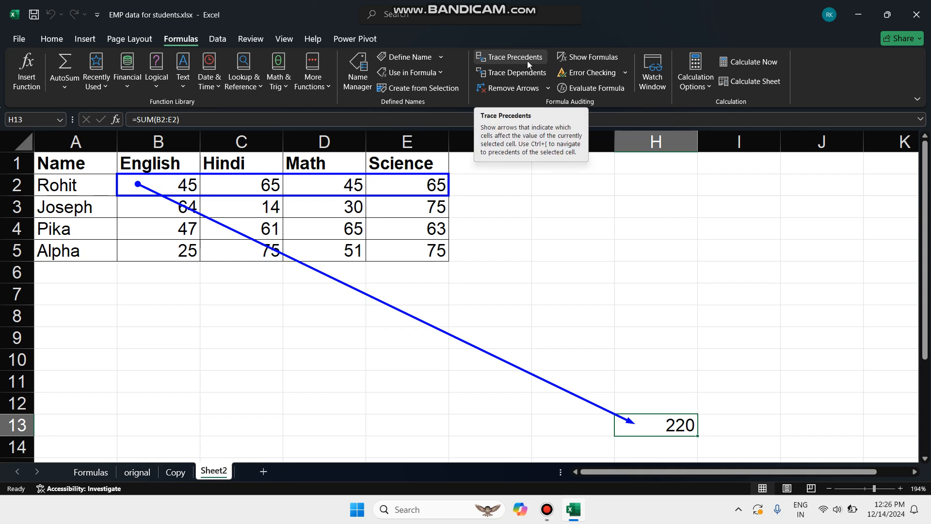
click(519, 88)
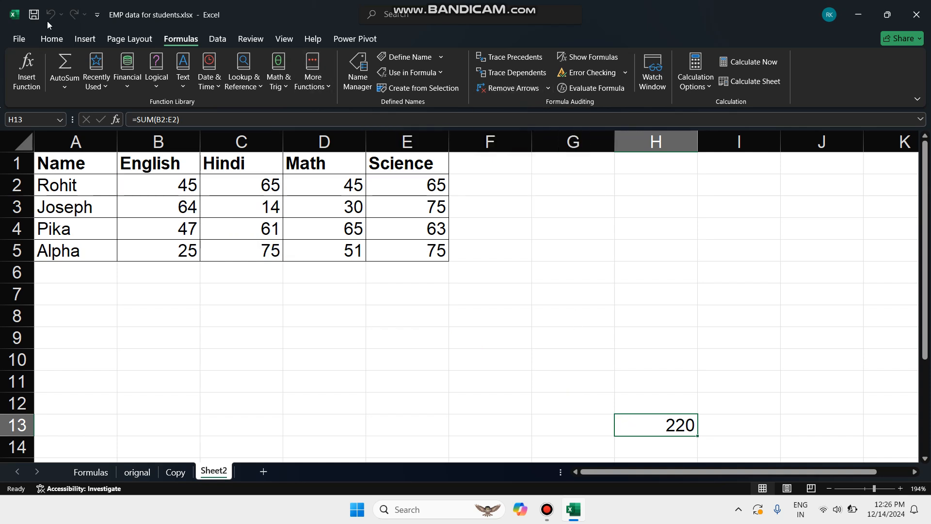
Delete the sum formula from cell H13.
key(Delete)
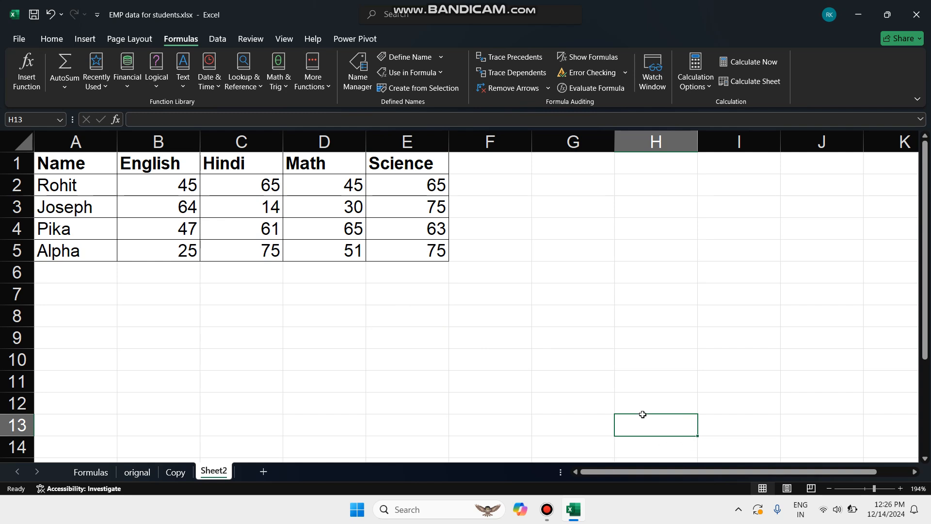
click(501, 187)
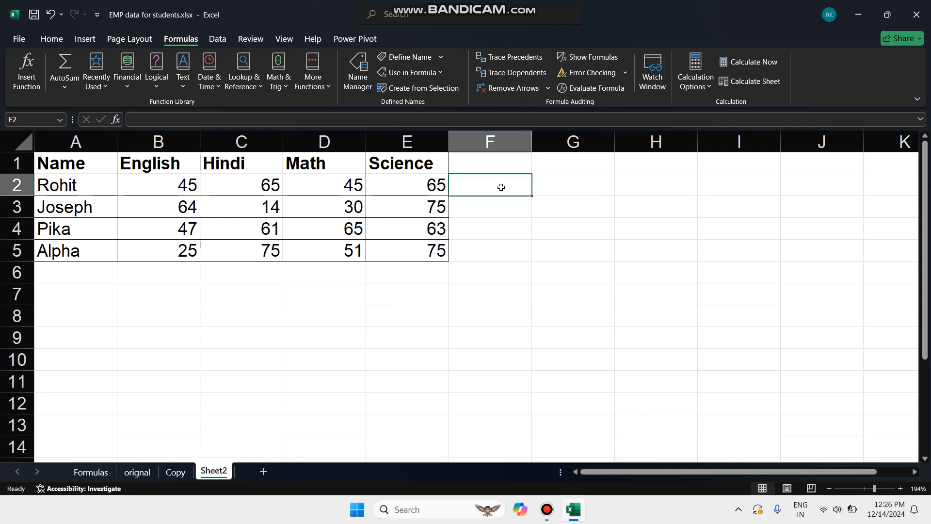
click(292, 117)
click(585, 270)
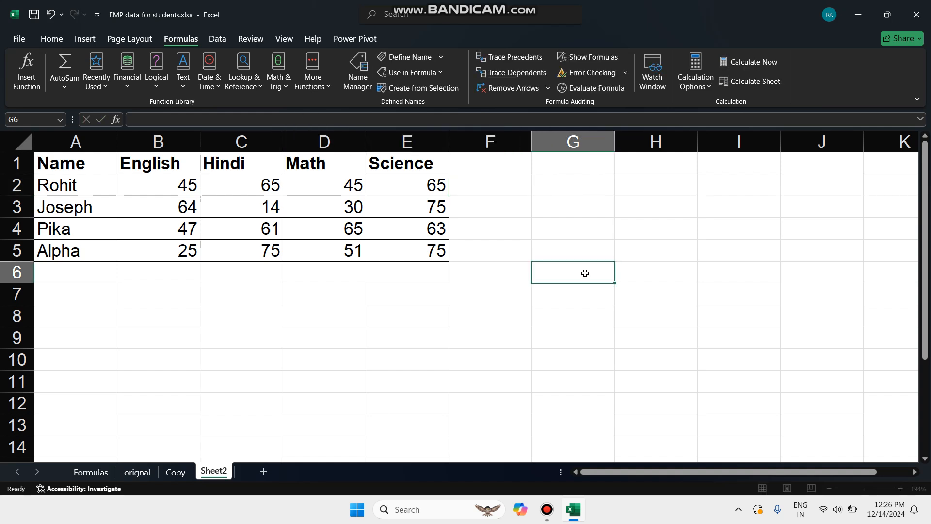
Enter the formula =sum(B2+C2+D2+E2) in cell F2 to total the first student's marks.
click(495, 184)
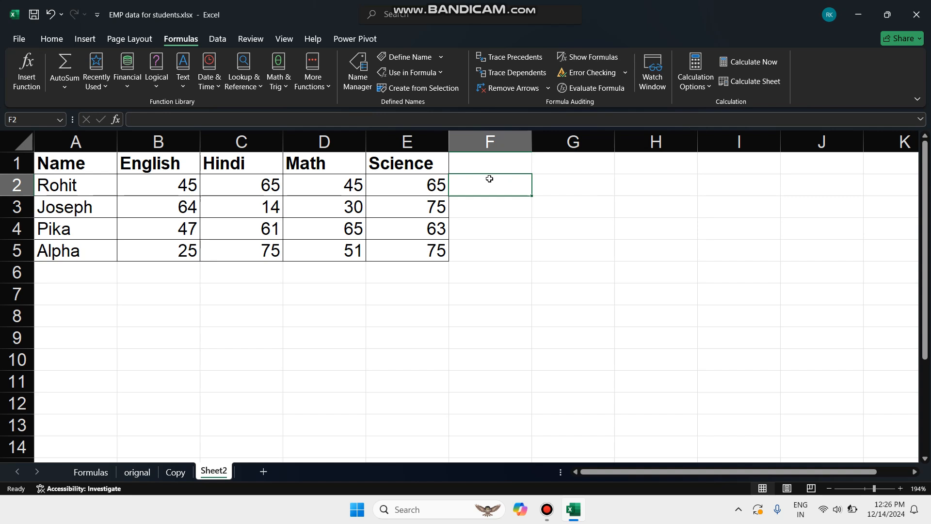
text(=)
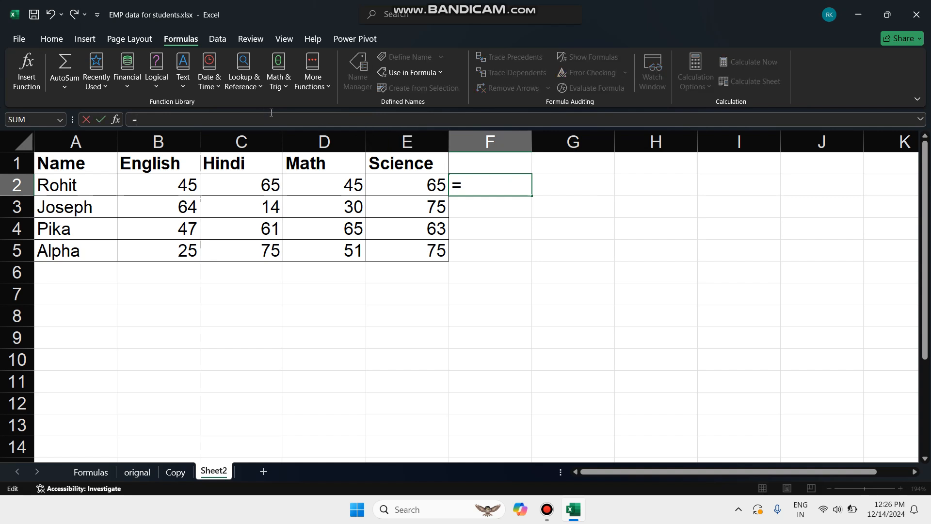
text(sum())
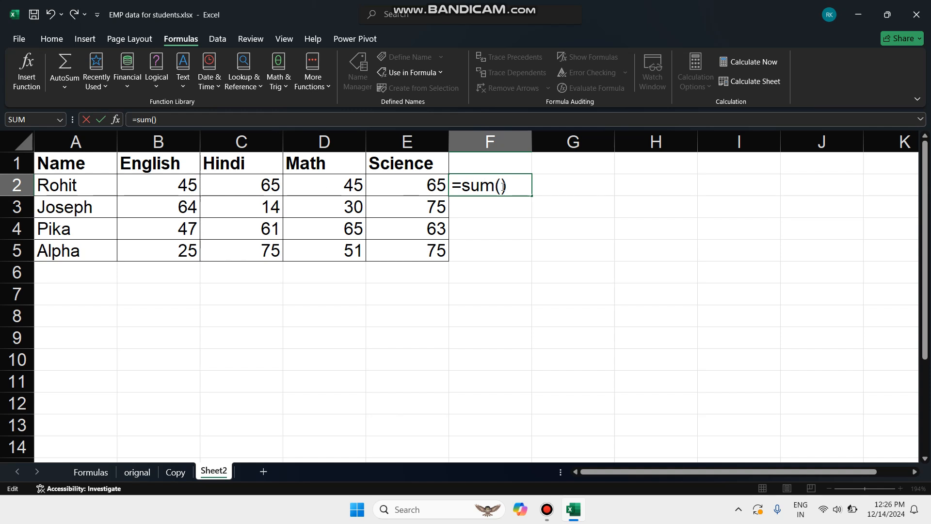
click(140, 119)
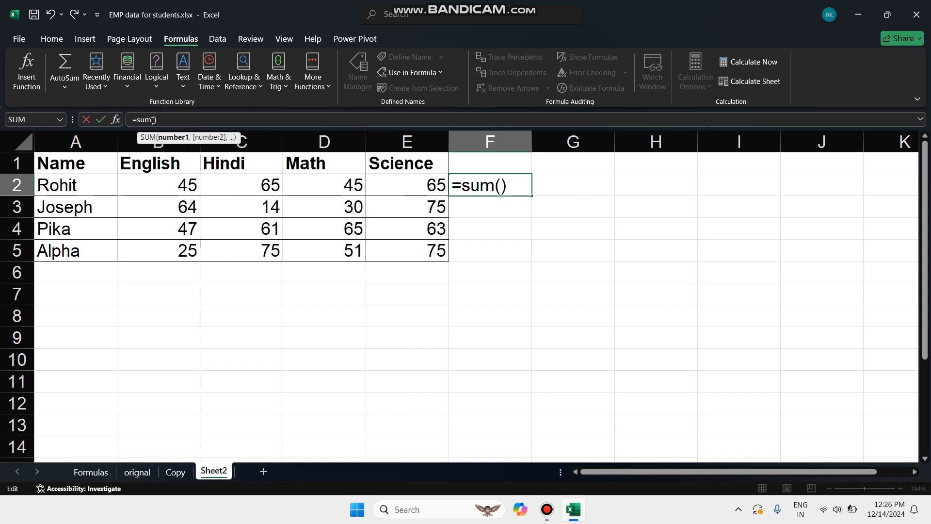
click(174, 185)
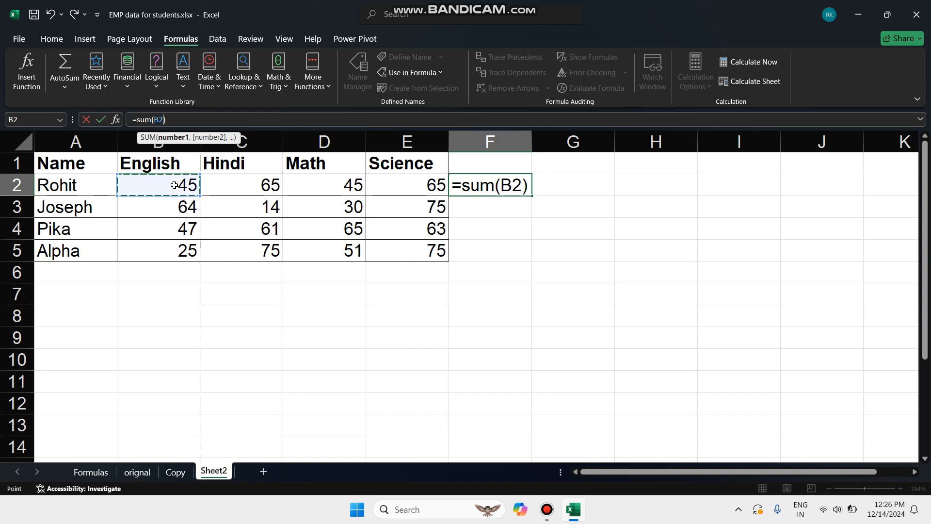
text(+)
click(237, 184)
text(+)
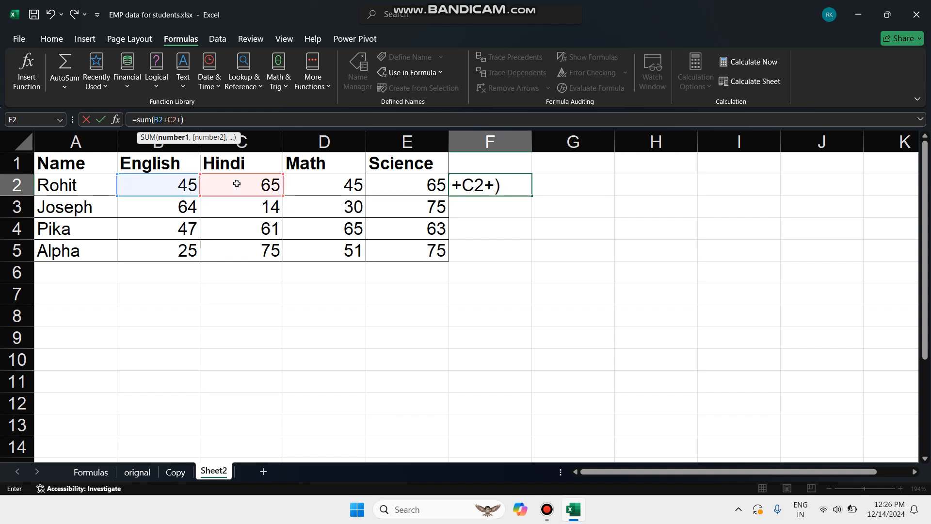
click(335, 183)
text(+)
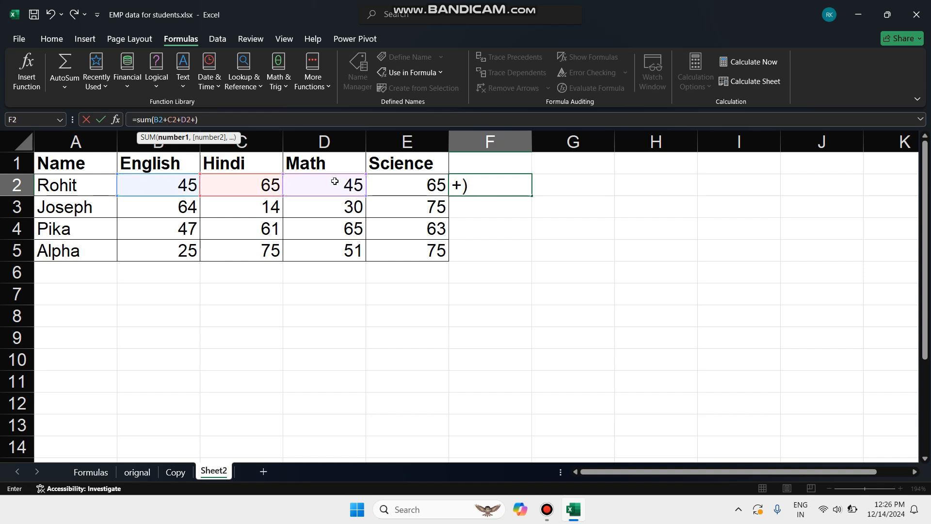
click(401, 189)
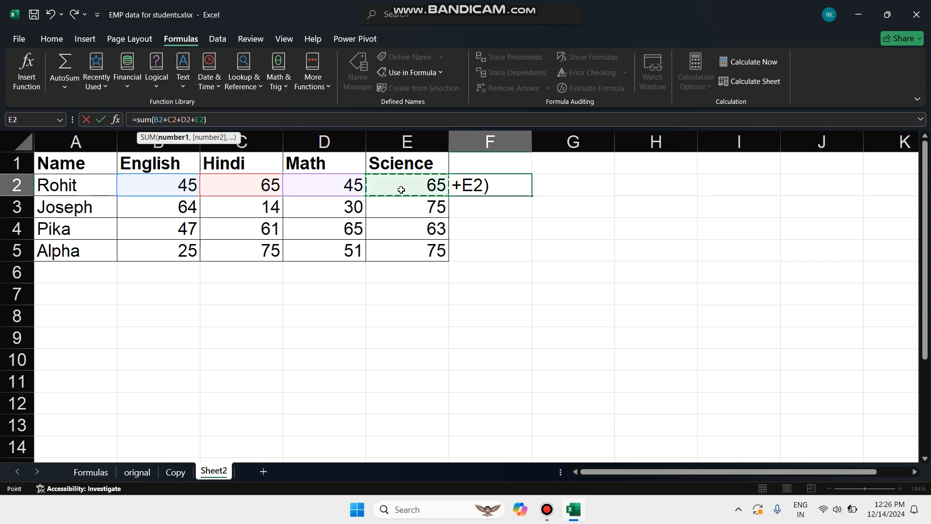
click(214, 119)
key(Return)
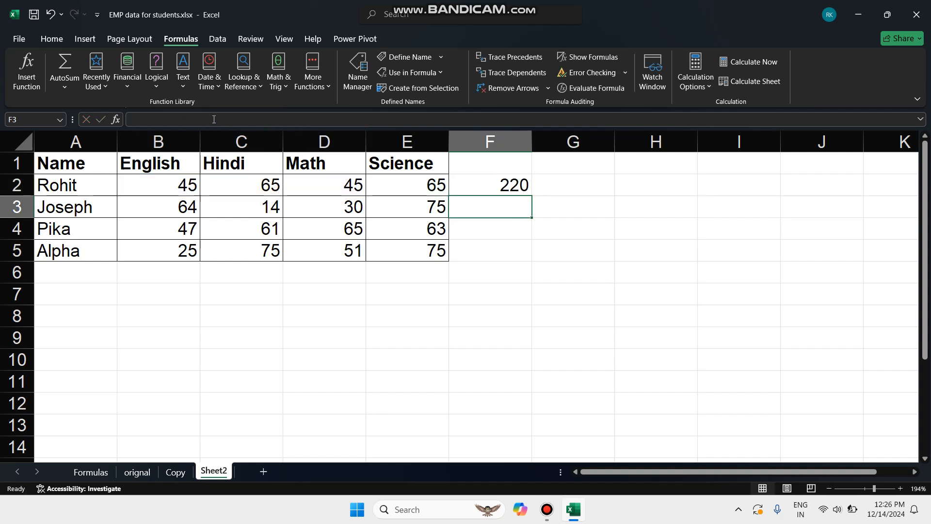
Replace the first student's Hindi mark in C2 with the text abc.
click(512, 185)
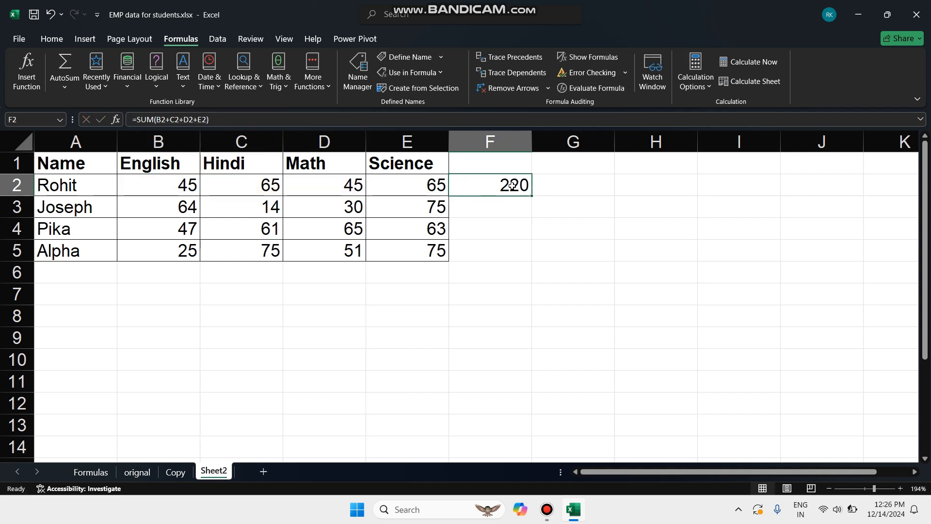
drag(165, 185, 409, 184)
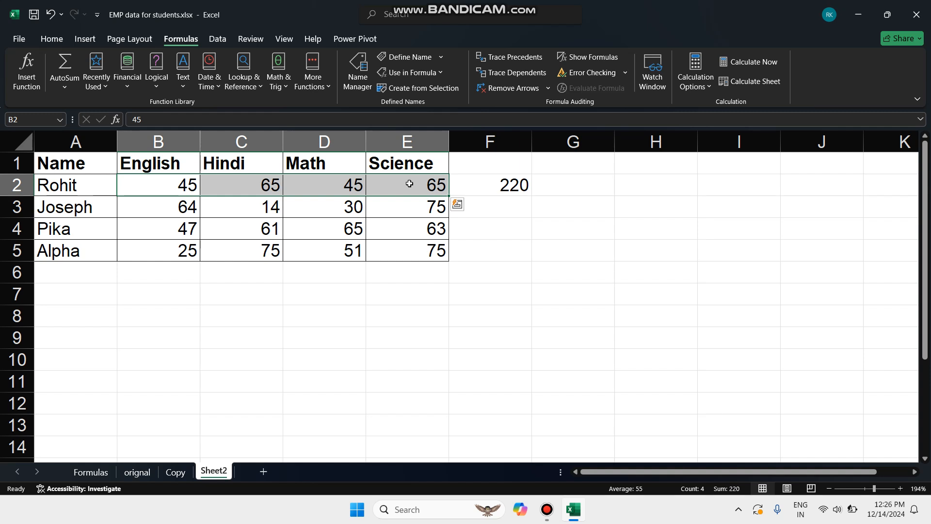
click(262, 184)
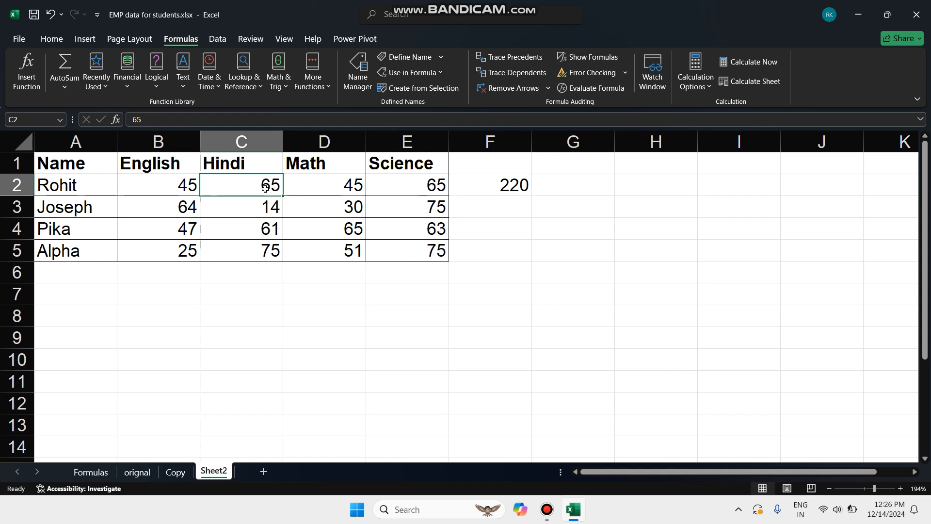
key(BackSpace)
click(174, 125)
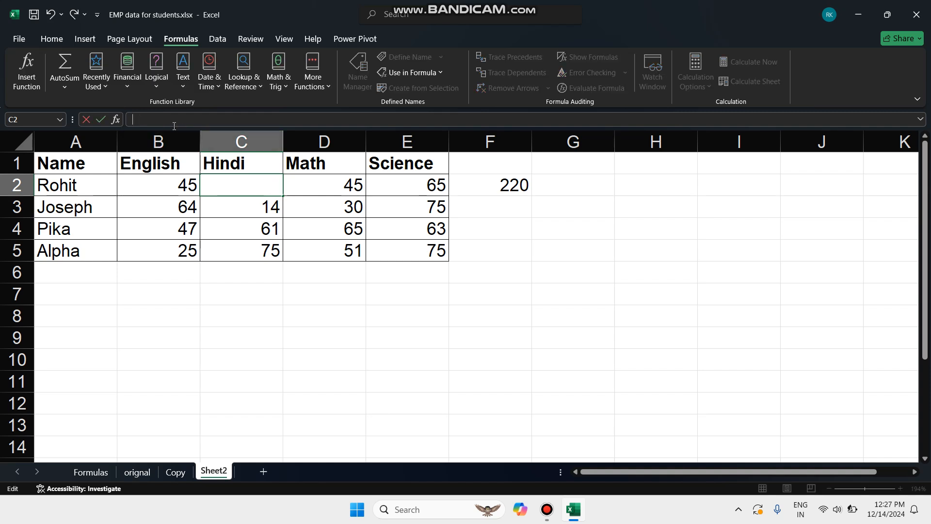
text(abc)
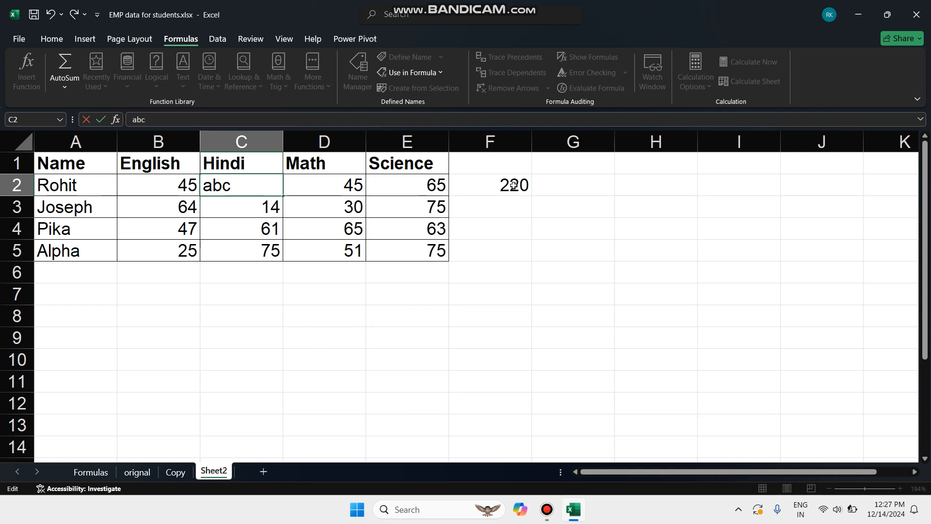
click(439, 353)
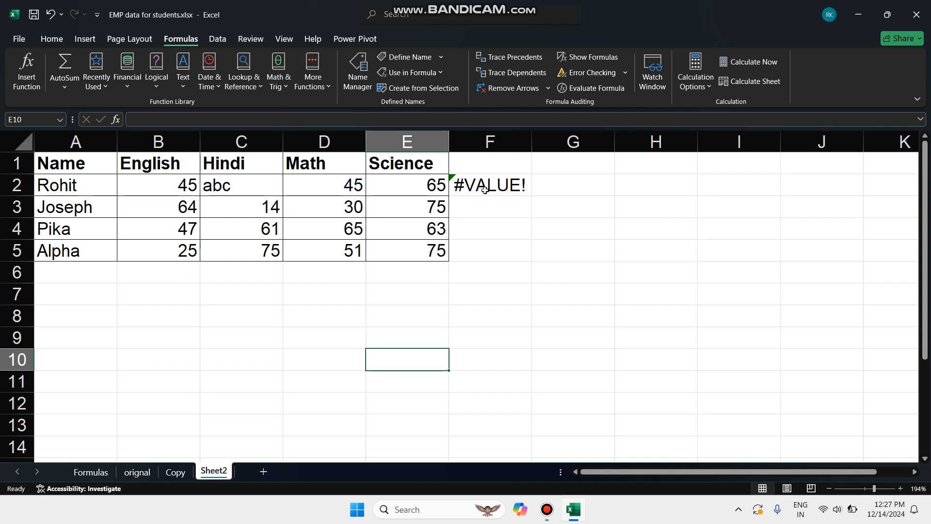
Run Error Checking on the total formula in cell F2.
click(625, 73)
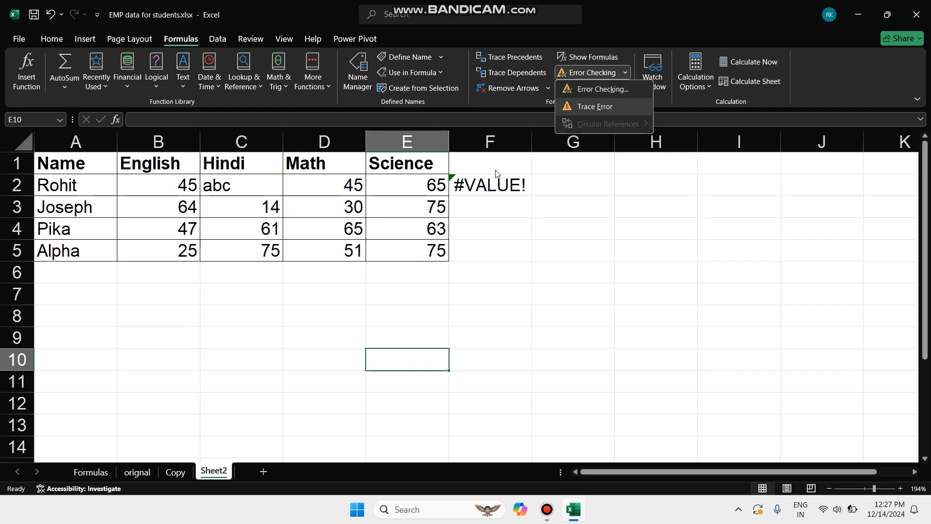
click(490, 185)
click(489, 184)
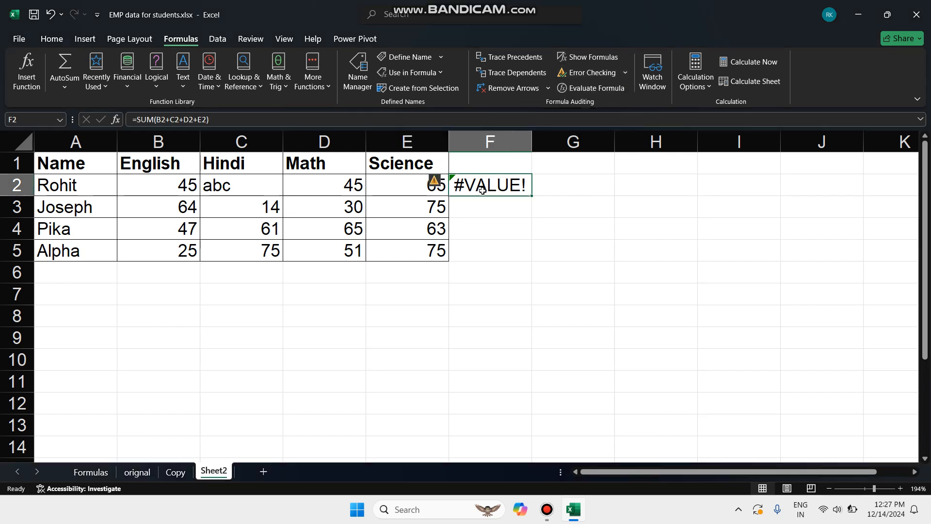
click(584, 74)
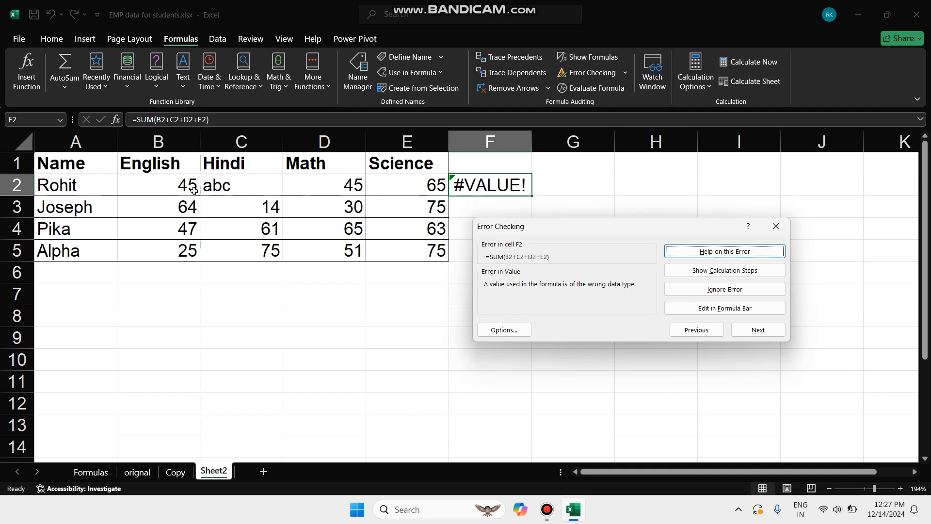
Inspect the cells B2 to E2 for the wrong data type reported for F2, and close the error check.
click(178, 183)
click(233, 192)
click(338, 193)
click(432, 190)
click(189, 186)
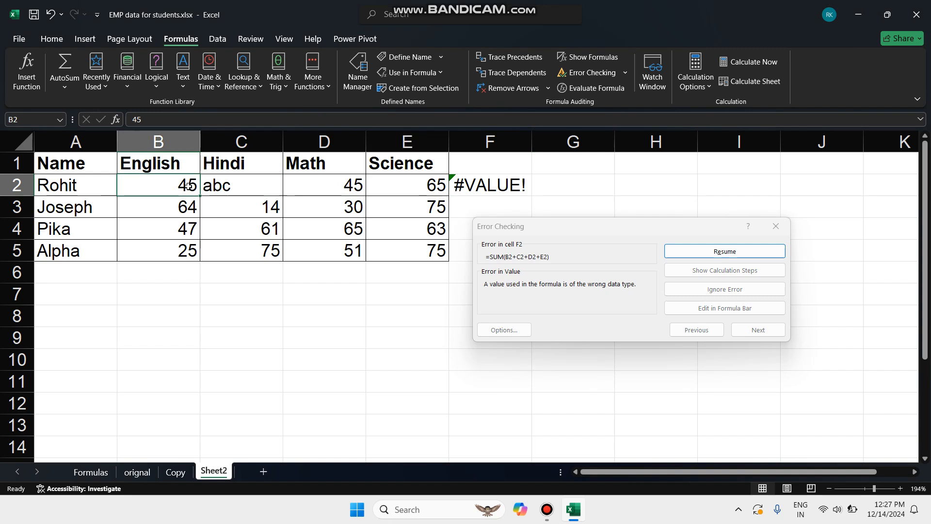
click(295, 186)
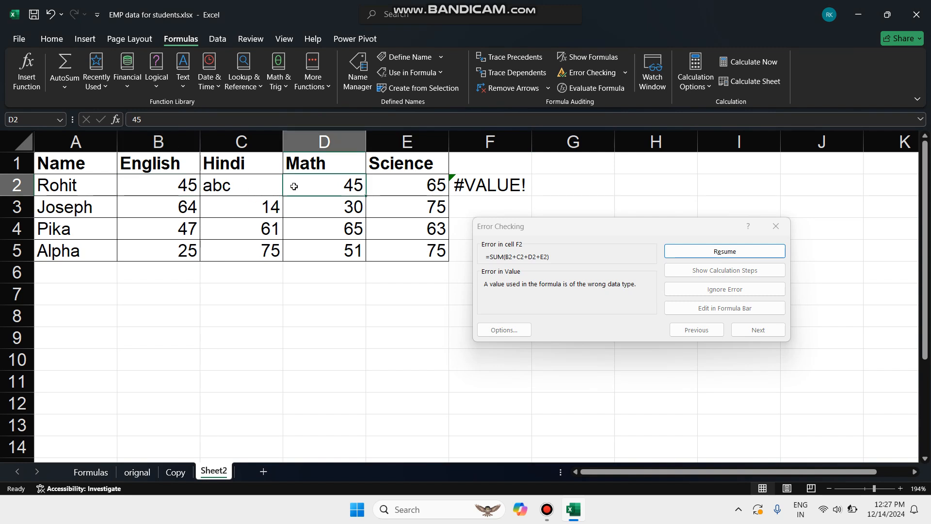
click(405, 183)
click(252, 190)
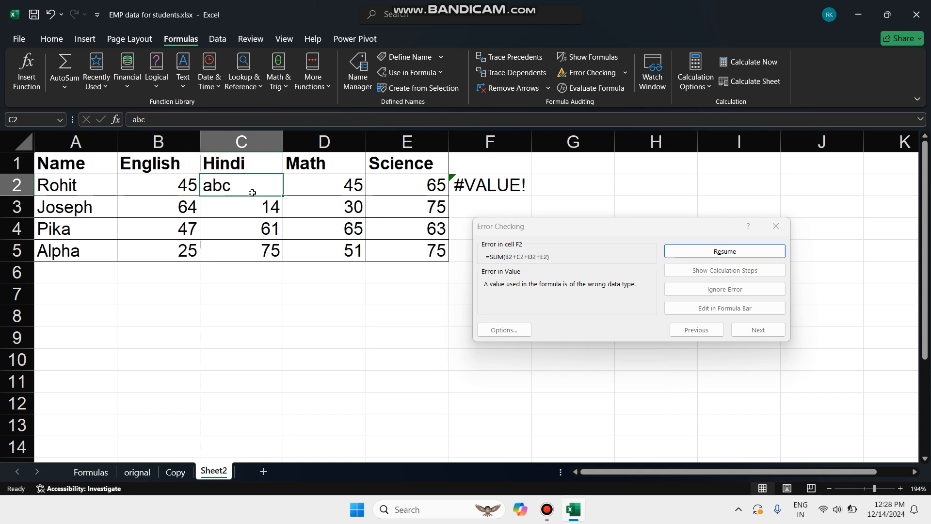
click(781, 225)
click(782, 227)
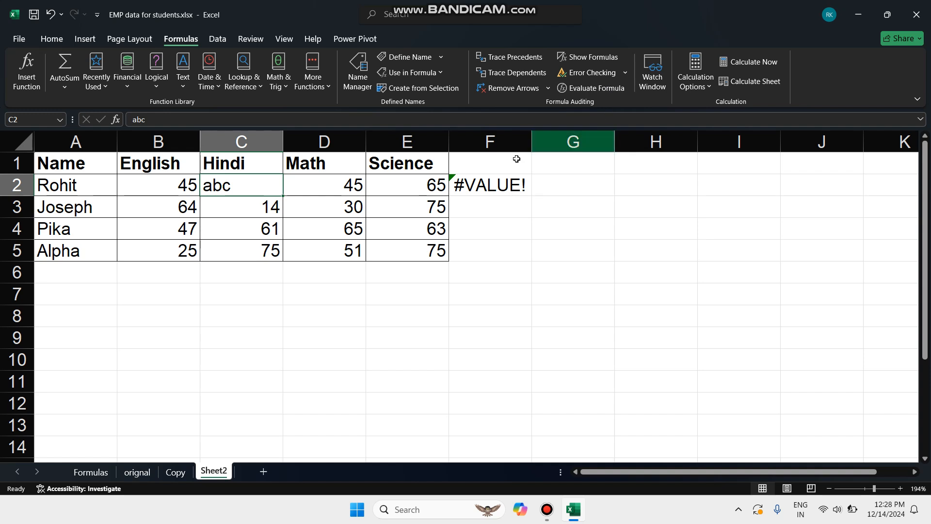
Display formulas instead of results on the sheet and fit column F to the full formula in F2.
click(496, 190)
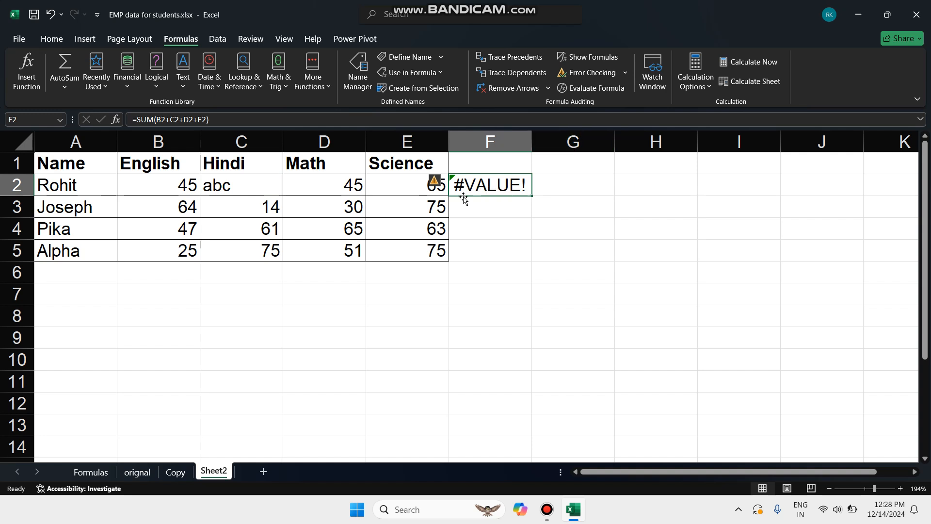
click(592, 57)
scroll(573, 273, down, 4)
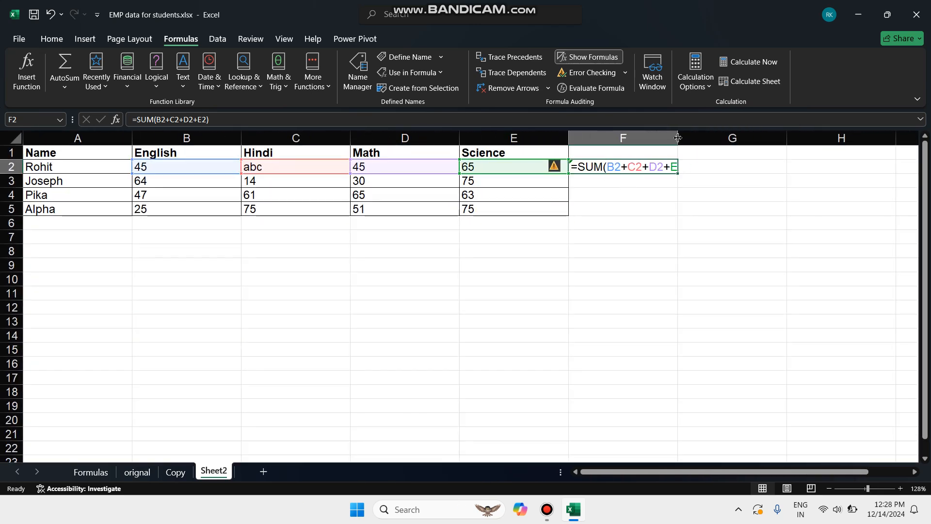
double_click(678, 138)
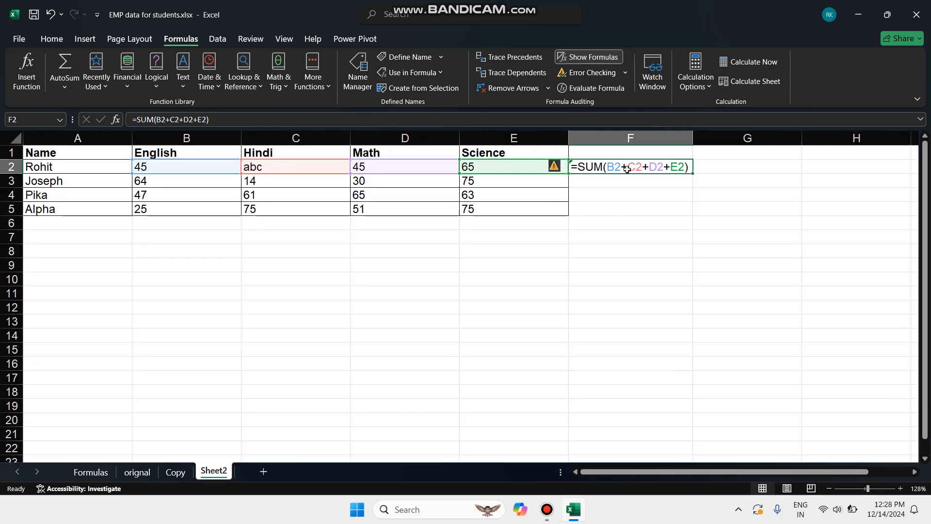